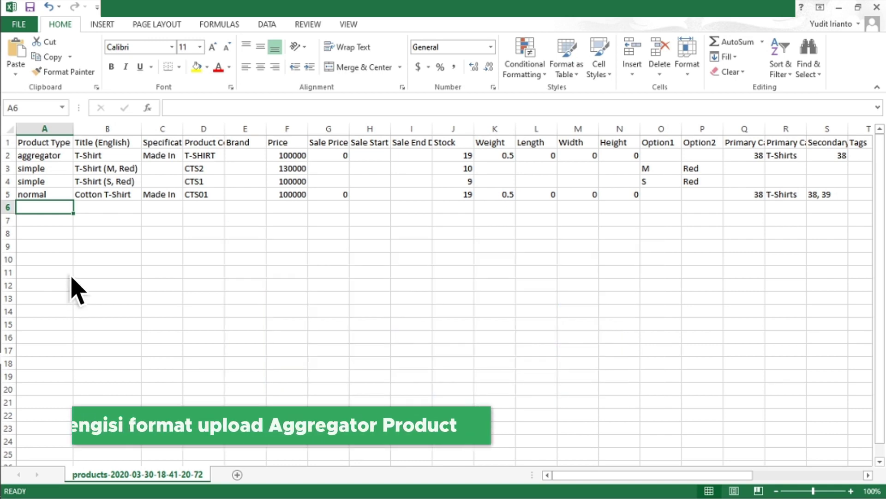
- Enter aggregator as the product type in row 6 and simple in rows 7 to 9
{"action": "left_click", "coordinate": [55, 208]}
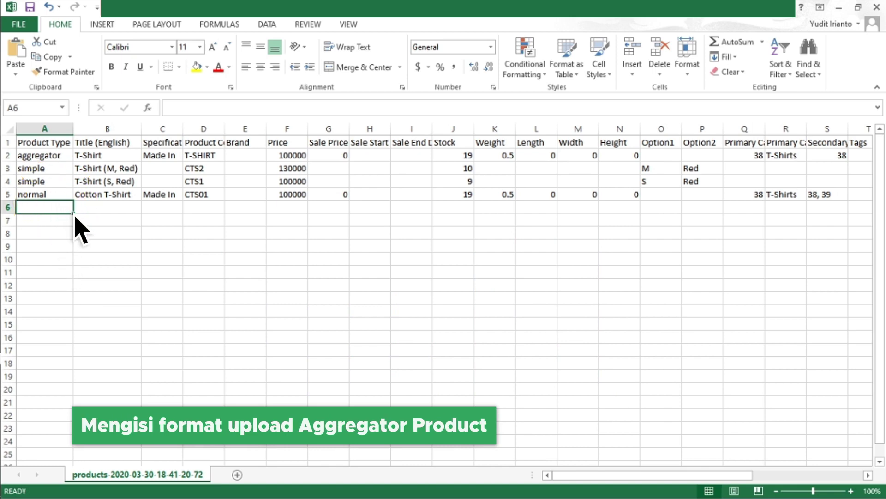
{"action": "type", "text": "aggregator"}
{"action": "key", "text": "Return"}
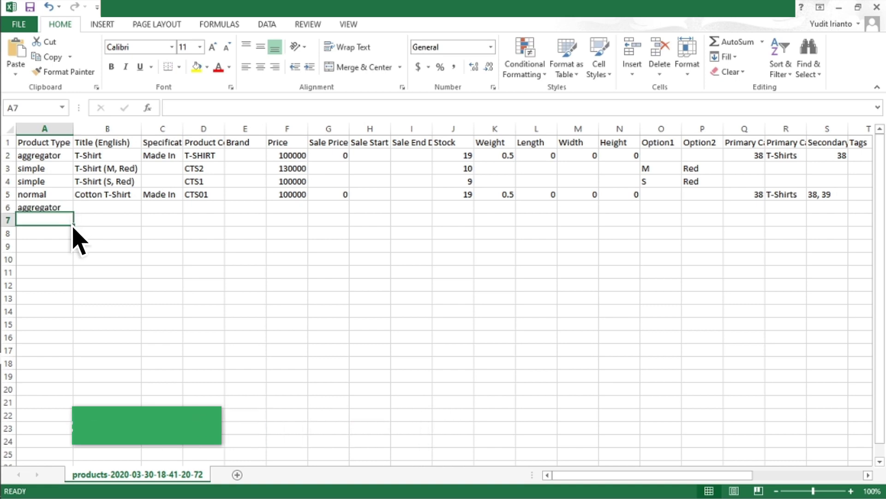
{"action": "left_click", "coordinate": [69, 221]}
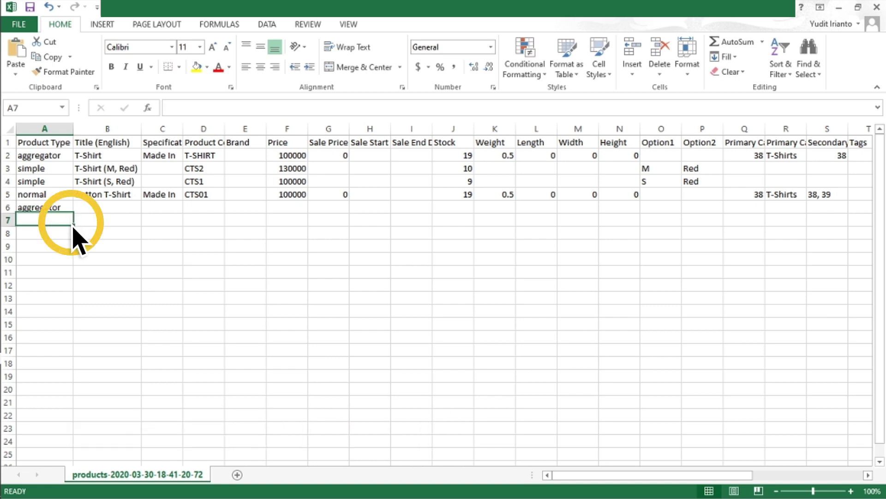
{"action": "type", "text": "simple"}
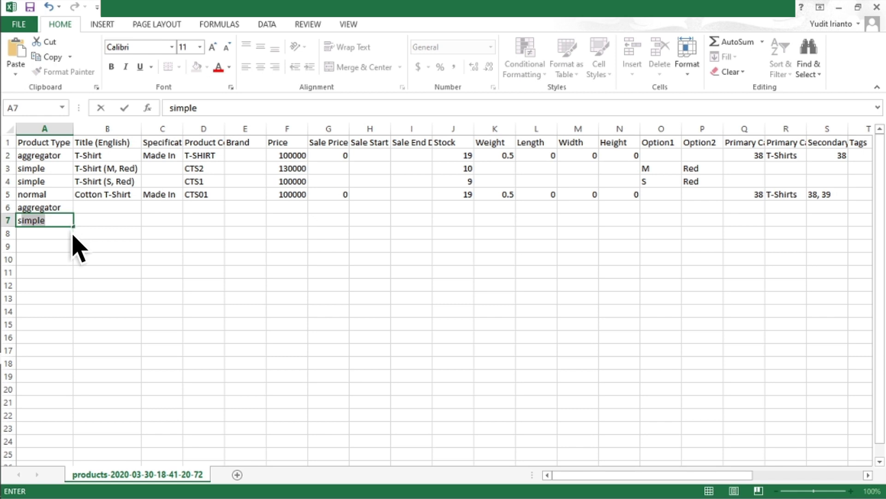
{"action": "key", "text": "Return"}
{"action": "type", "text": "simple"}
{"action": "key", "text": "Return"}
{"action": "left_click", "coordinate": [71, 249]}
{"action": "type", "text": "simple"}
{"action": "key", "text": "Return"}
- Title the aggregator product in row 6 "Cool Tshirt" and the first variant in row 7 "Cool Tshirt (S)"
{"action": "left_click", "coordinate": [69, 224]}
{"action": "left_click", "coordinate": [70, 211]}
{"action": "left_click", "coordinate": [141, 212]}
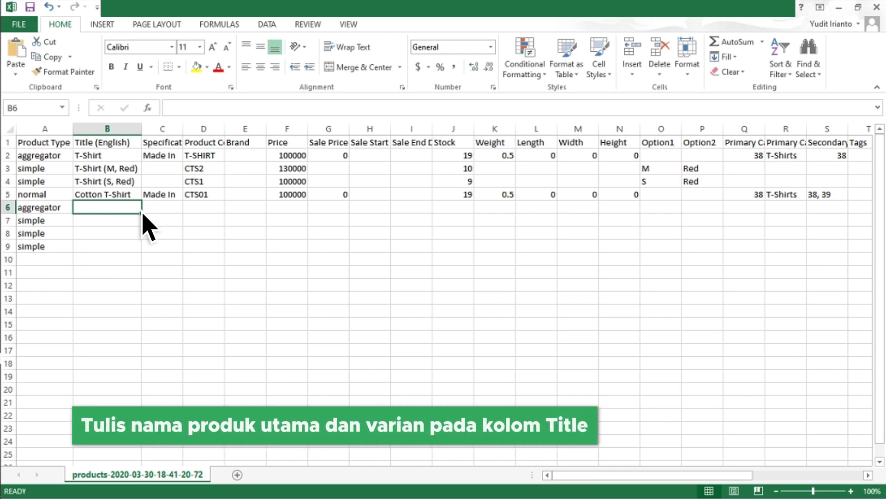
{"action": "left_click", "coordinate": [143, 214]}
{"action": "type", "text": "Co"}
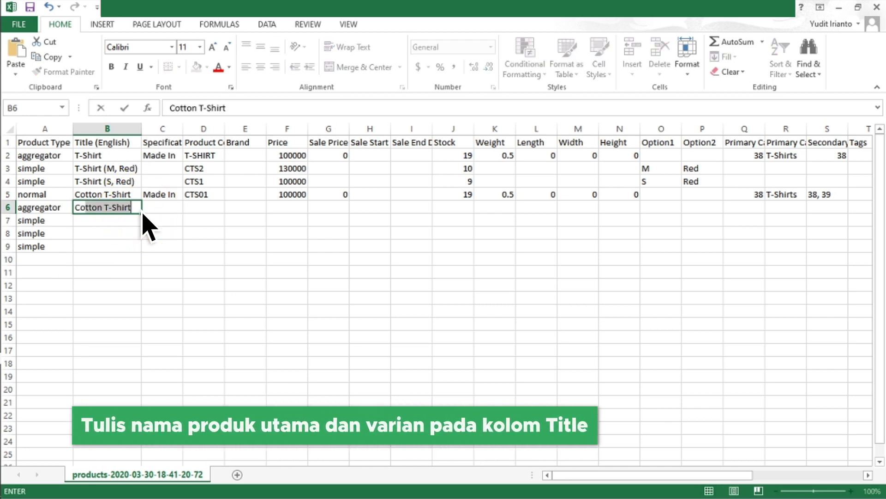
{"action": "type", "text": "ol Ts"}
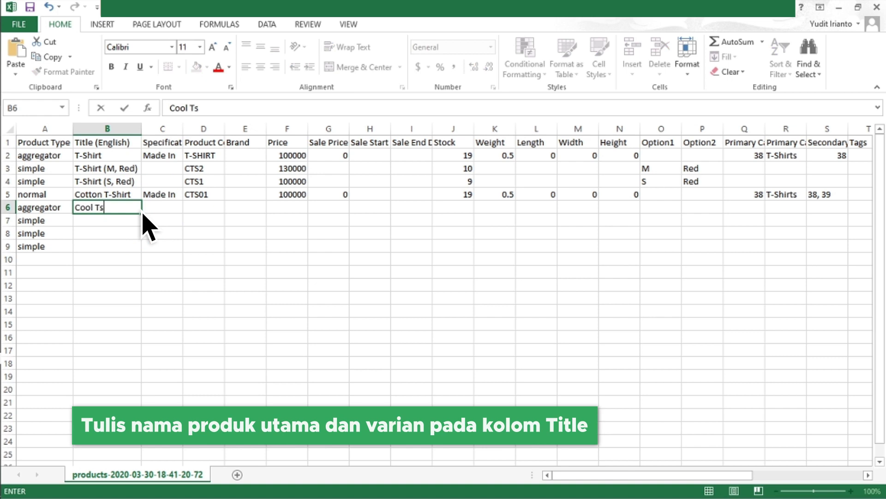
{"action": "type", "text": "hirt"}
{"action": "key", "text": "Return"}
{"action": "type", "text": "Cool"}
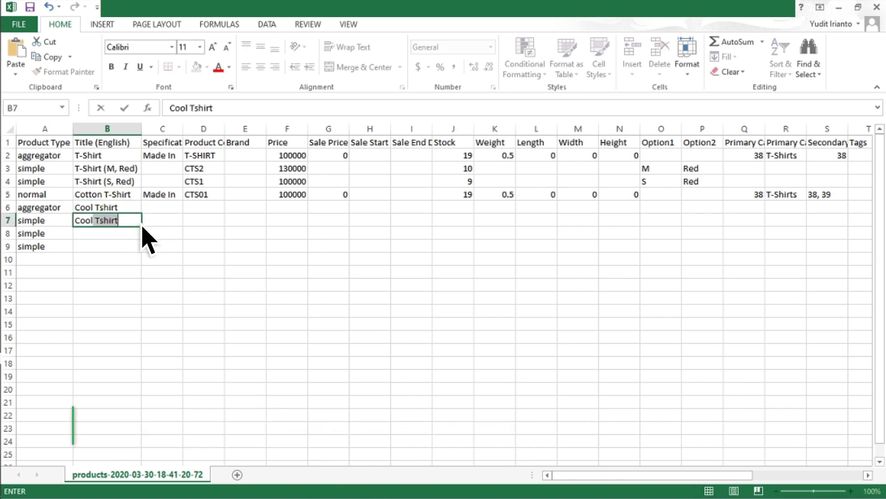
{"action": "key", "text": "F2"}
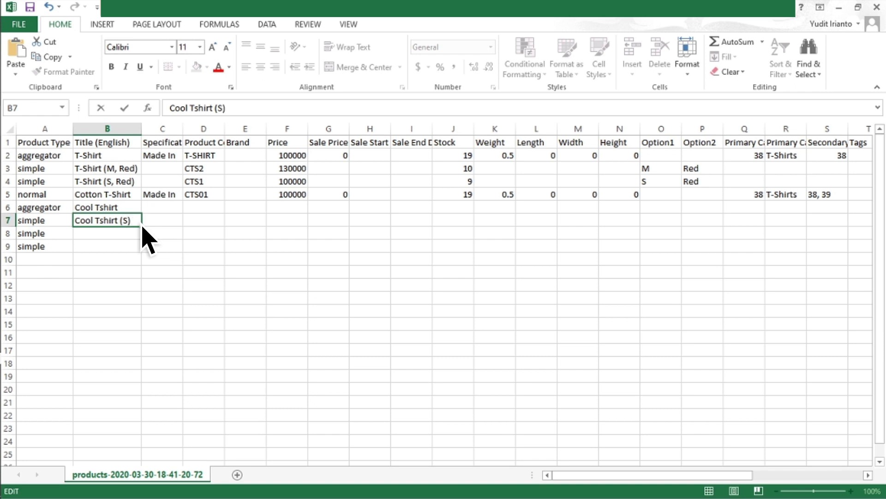
{"action": "key", "text": "Return"}
- Title the remaining two variants "Cool Tshirt (M)" in row 8 and "Cool Tshirt (L)" in row 9
{"action": "left_click", "coordinate": [141, 233]}
{"action": "type", "text": "Cool T"}
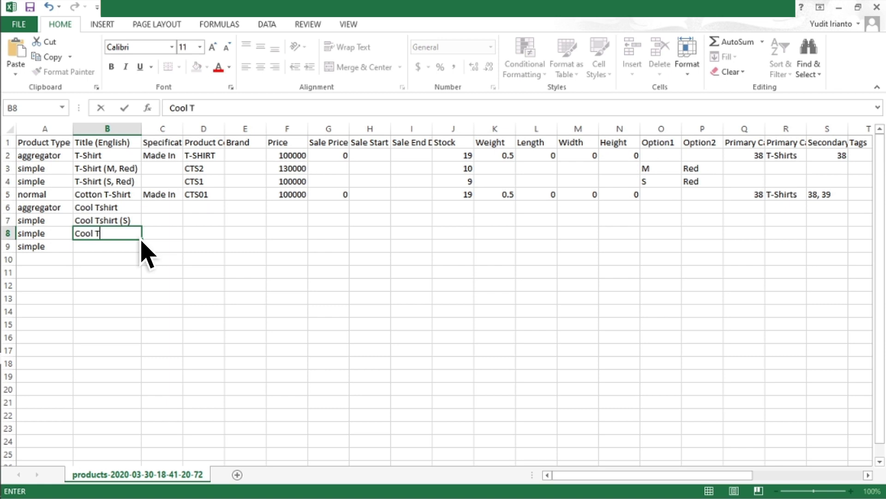
{"action": "type", "text": "shirt "}
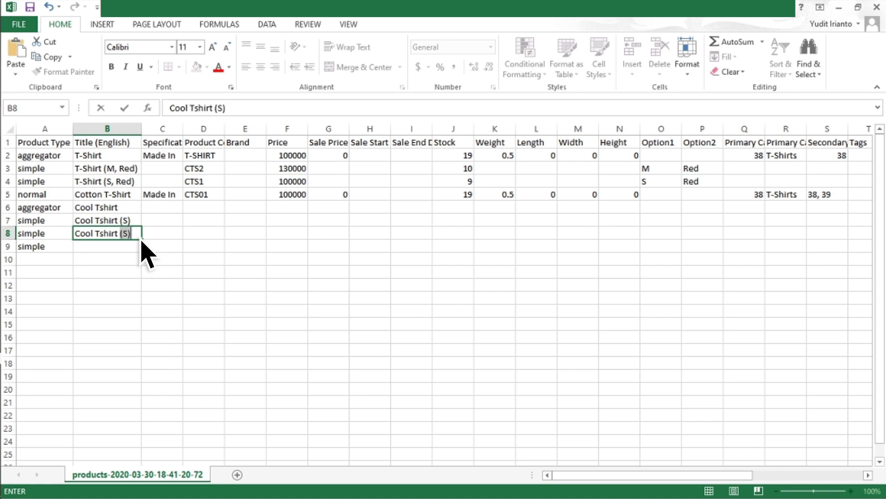
{"action": "type", "text": "(M)"}
{"action": "left_click", "coordinate": [140, 249]}
{"action": "type", "text": "Cool Tshirt (L"}
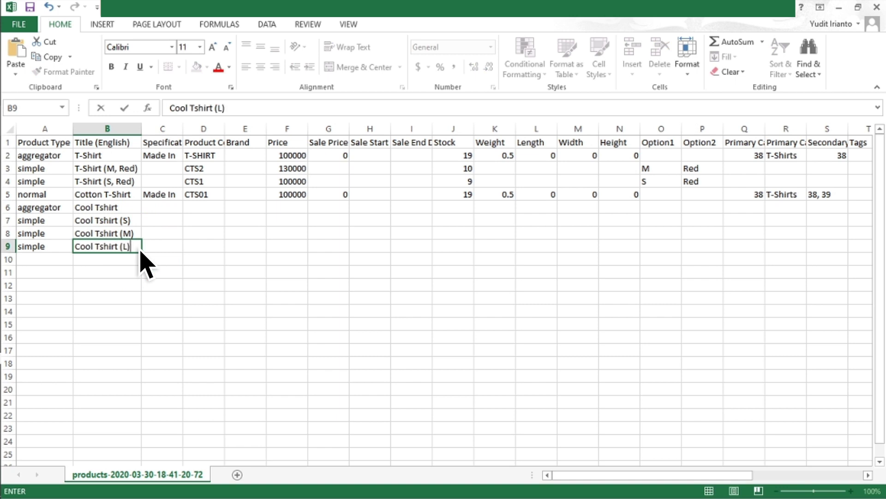
- Enter Cotton as the specification of the Cool Tshirt aggregator product in row 6
{"action": "left_click", "coordinate": [167, 209]}
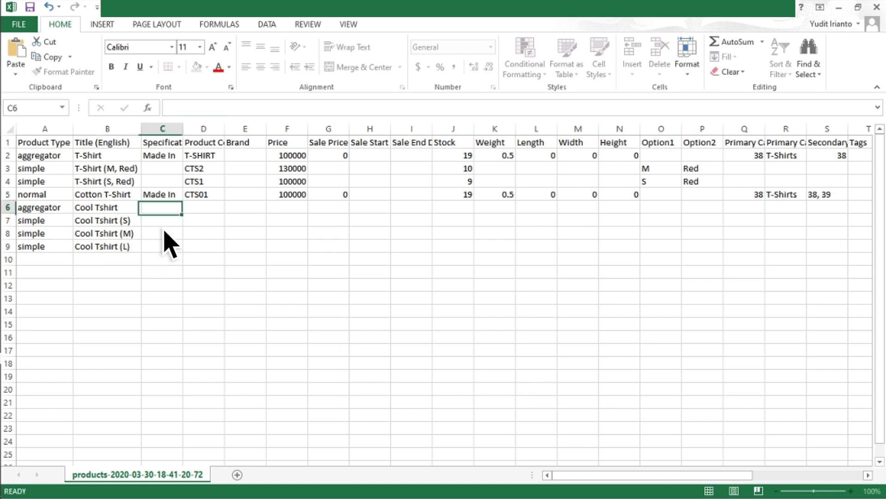
{"action": "type", "text": "Cooton"}
{"action": "key", "text": "BackSpace"}
{"action": "key", "text": "BackSpace"}
{"action": "key", "text": "BackSpace"}
{"action": "type", "text": "tton"}
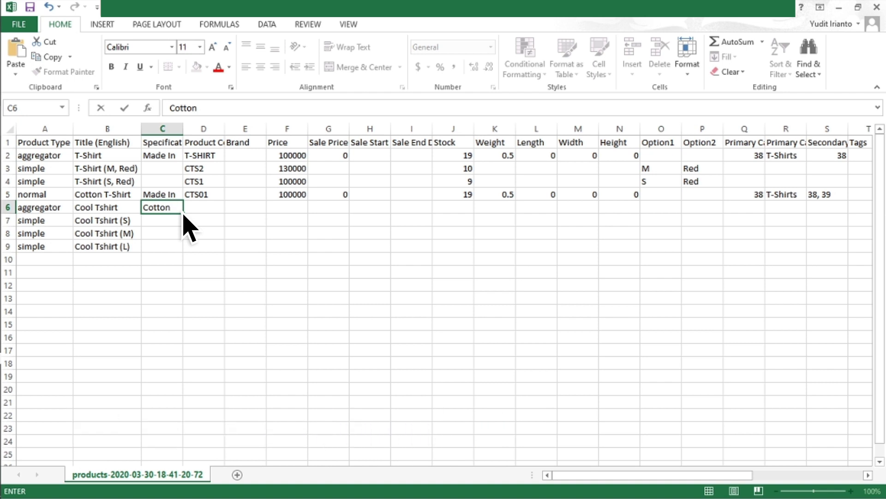
- Enter the product codes CT, CTS, CTM and CTL for the Cool Tshirt product and its variants in rows 6 to 9
{"action": "left_click", "coordinate": [222, 209]}
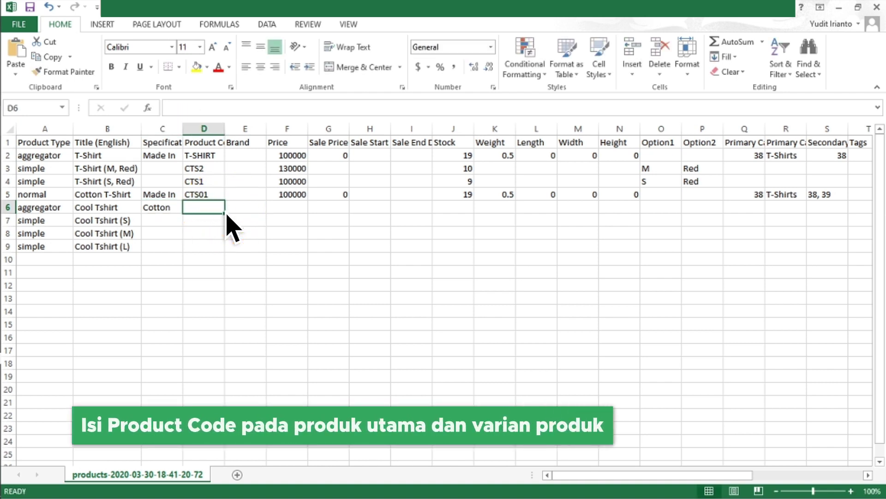
{"action": "type", "text": "CT"}
{"action": "key", "text": "Return"}
{"action": "type", "text": "CT"}
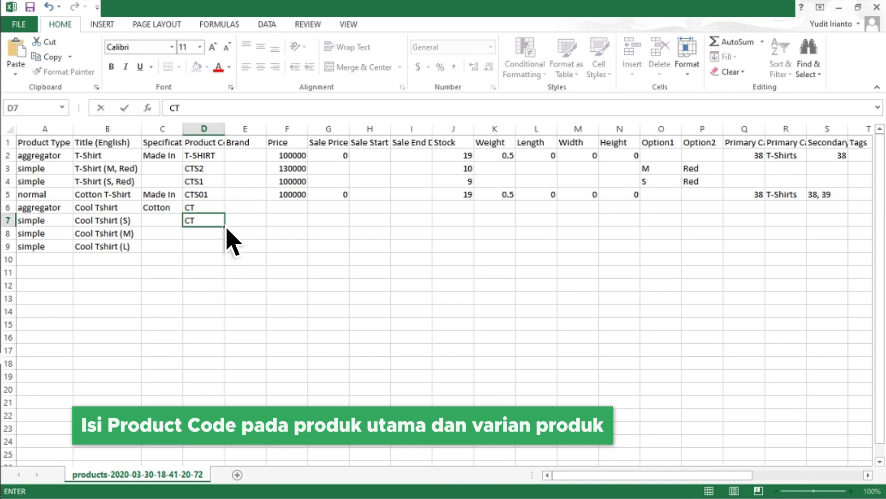
{"action": "type", "text": "S"}
{"action": "key", "text": "Return"}
{"action": "type", "text": "CTM"}
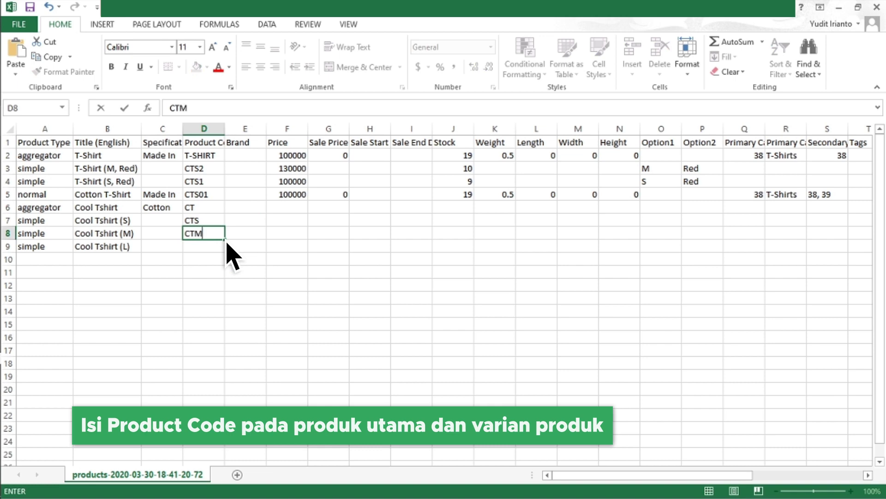
{"action": "key", "text": "Return"}
{"action": "type", "text": "CTL"}
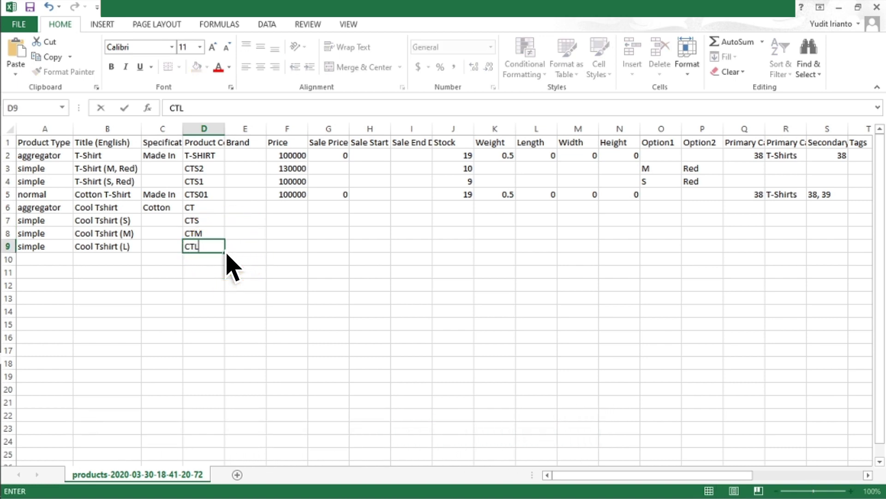
- Leave the brand empty and set the price of the Cool Tshirt aggregator product in row 6 to 150000
{"action": "left_click", "coordinate": [257, 233]}
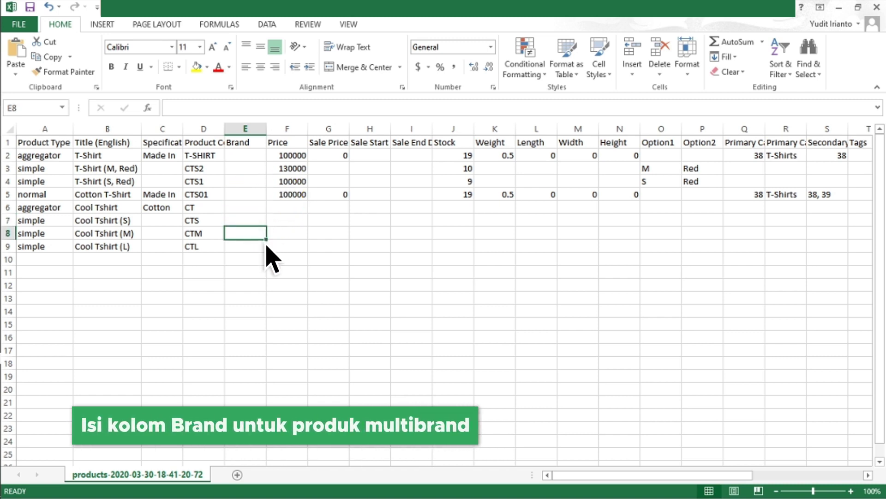
{"action": "left_click", "coordinate": [265, 209]}
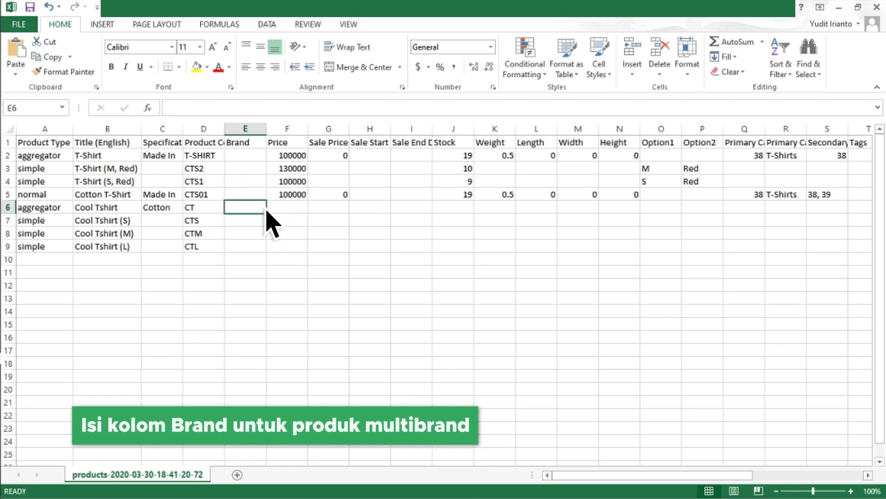
{"action": "left_click", "coordinate": [306, 209]}
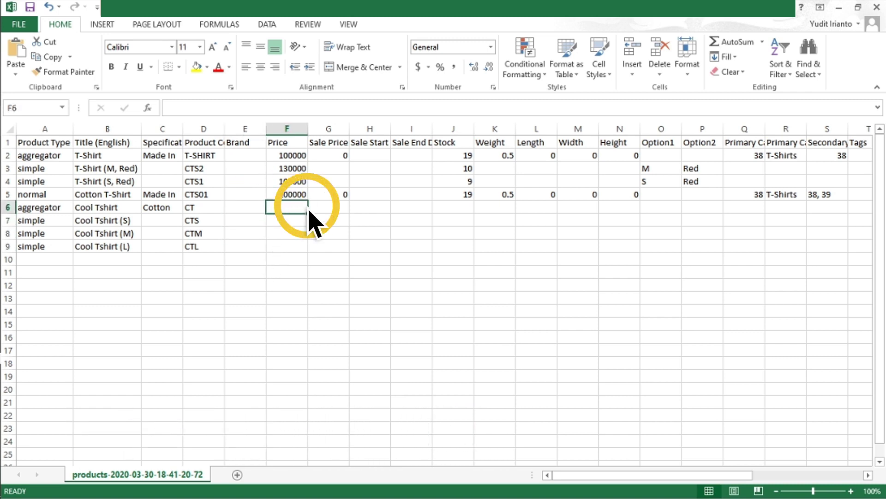
{"action": "type", "text": "150000"}
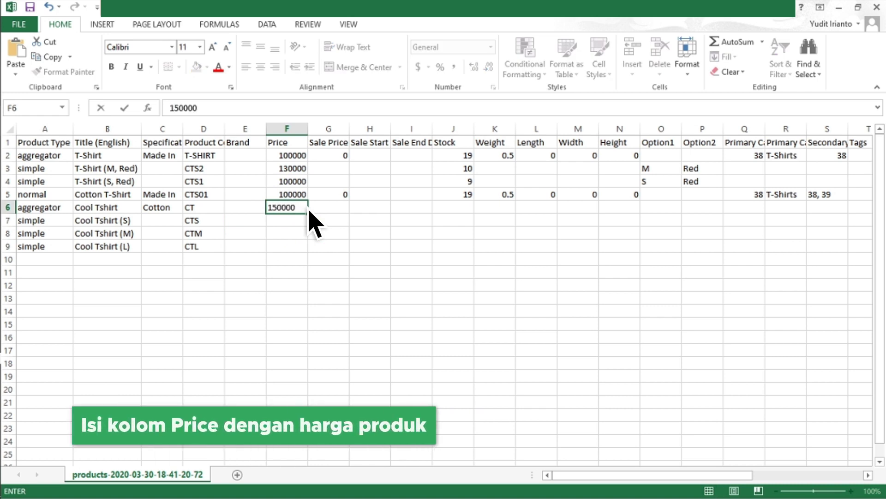
{"action": "left_click", "coordinate": [307, 223]}
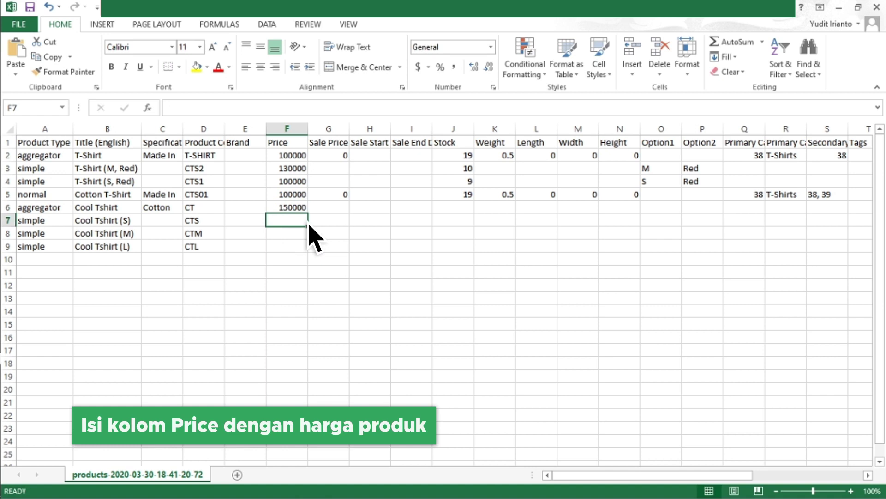
{"action": "type", "text": "13000"}
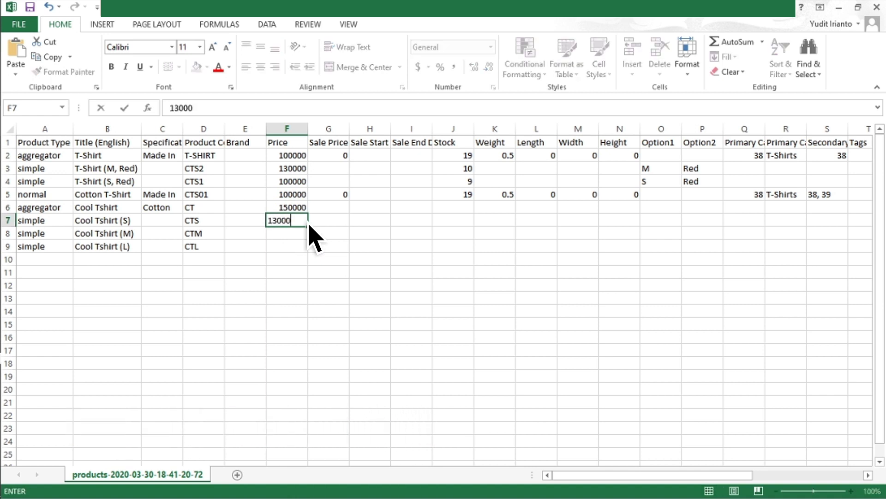
{"action": "left_click", "coordinate": [308, 234]}
{"action": "type", "text": "120000"}
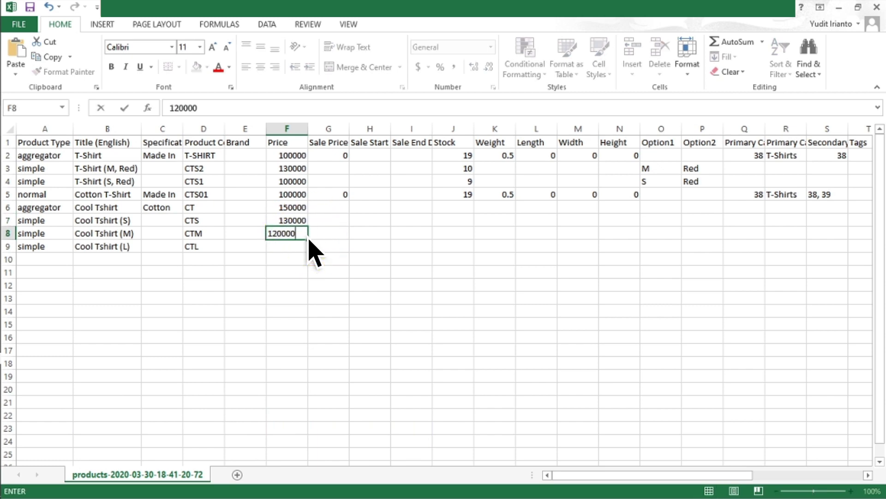
{"action": "left_click", "coordinate": [307, 250]}
{"action": "type", "text": "1100"}
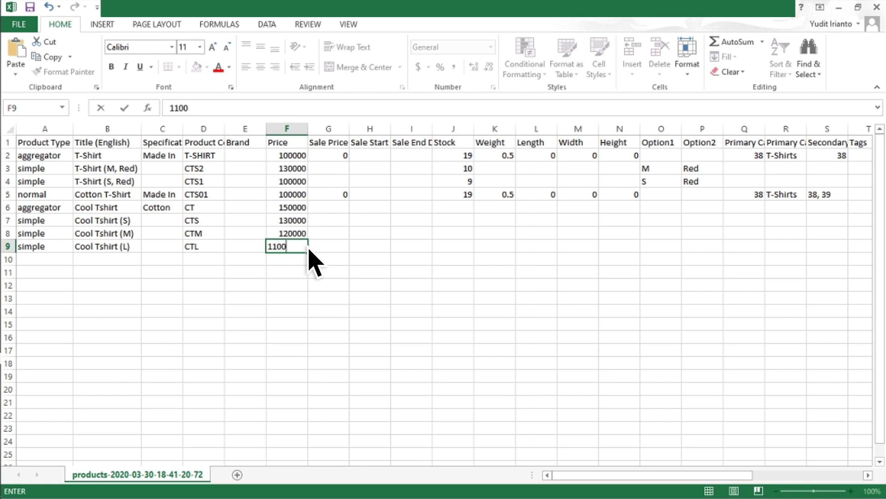
{"action": "key", "text": "BackSpace"}
{"action": "key", "text": "BackSpace"}
{"action": "key", "text": "BackSpace"}
{"action": "key", "text": "BackSpace"}
{"action": "left_click_drag", "start_coordinate": [305, 221], "coordinate": [309, 234]}
{"action": "key", "text": "BackSpace"}
{"action": "left_click", "coordinate": [308, 236]}
{"action": "key", "text": "BackSpace"}
- Leave the sale fields empty and set the stock of each Cool Tshirt variant in rows 7 to 9 to 20
{"action": "left_click", "coordinate": [346, 210]}
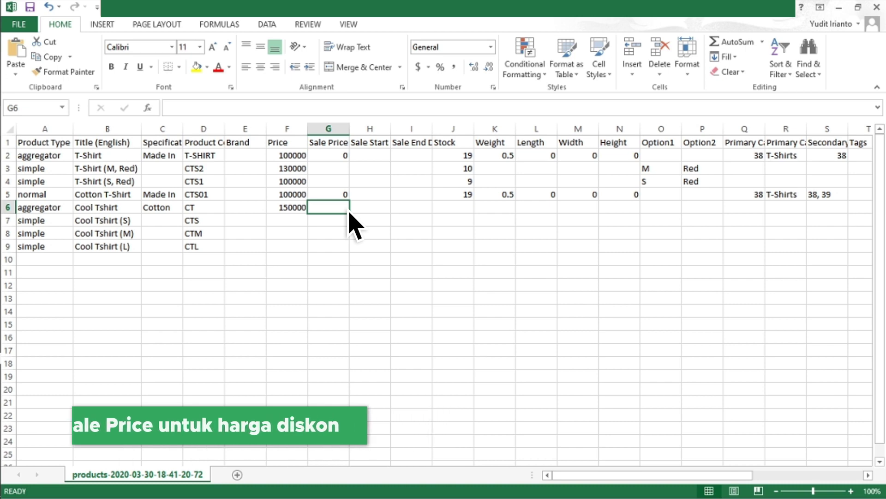
{"action": "key", "text": "Right"}
{"action": "key", "text": "Right"}
{"action": "key", "text": "Right"}
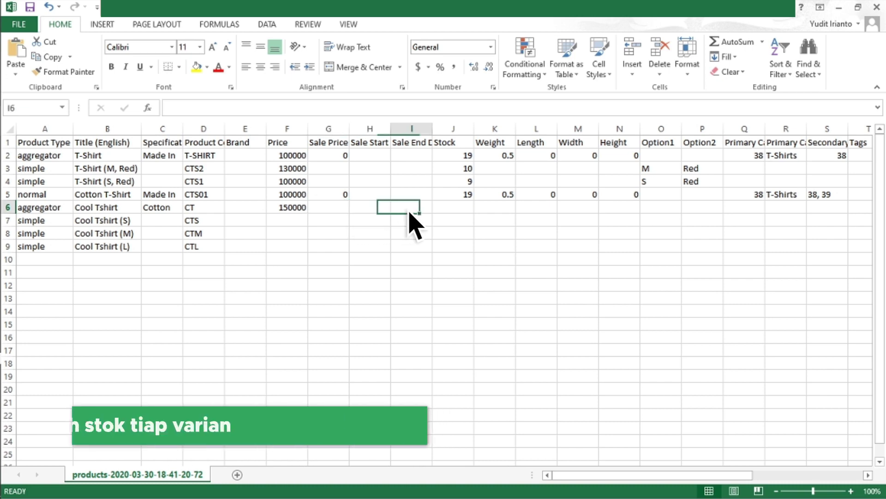
{"action": "key", "text": "Down"}
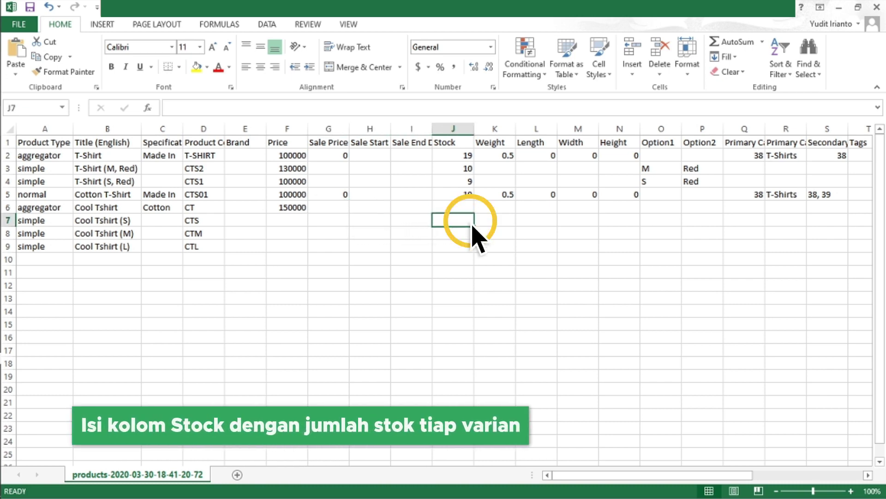
{"action": "type", "text": "20"}
{"action": "key", "text": "Return"}
{"action": "type", "text": "2"}
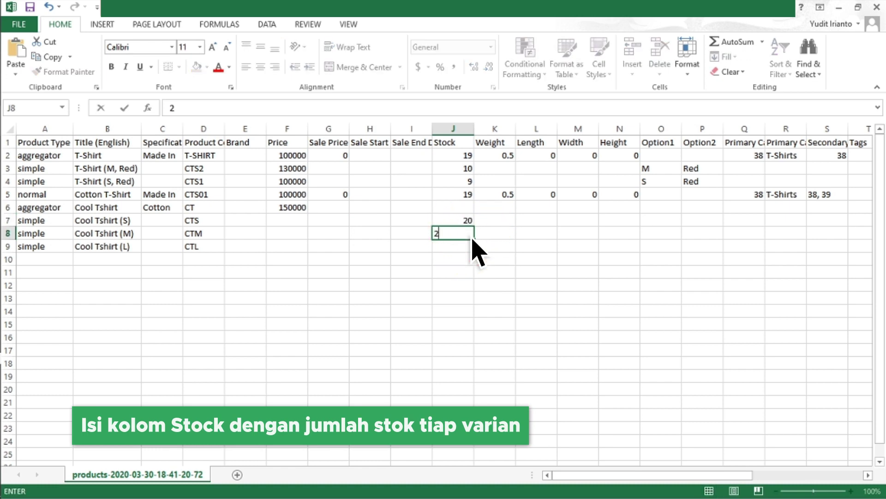
{"action": "left_click", "coordinate": [473, 246]}
{"action": "type", "text": "20"}
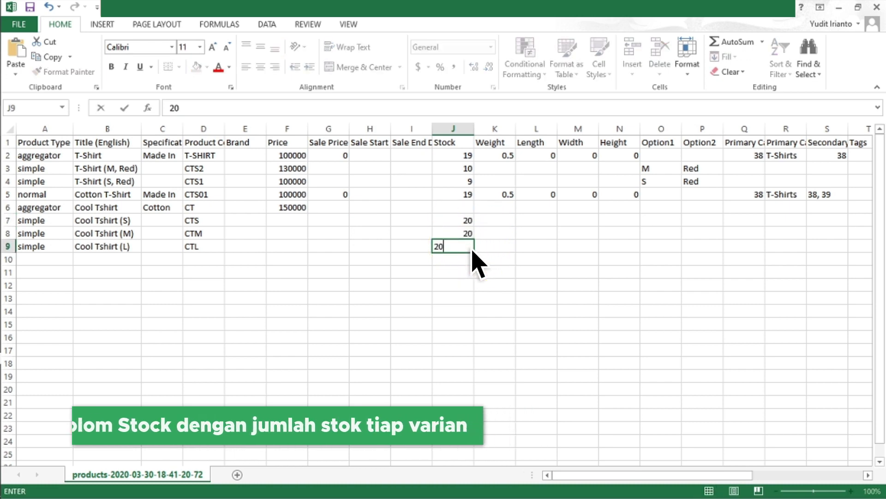
- Set the weight of the aggregator product in row 6 to 500 and its length, width and height to 0
{"action": "left_click", "coordinate": [514, 234]}
{"action": "left_click", "coordinate": [514, 208]}
{"action": "type", "text": "500"}
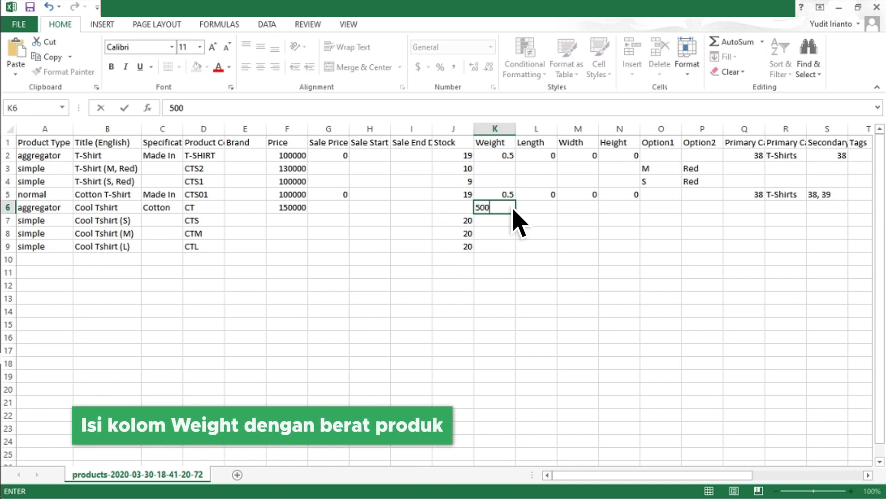
{"action": "left_click", "coordinate": [555, 208]}
{"action": "type", "text": "0"}
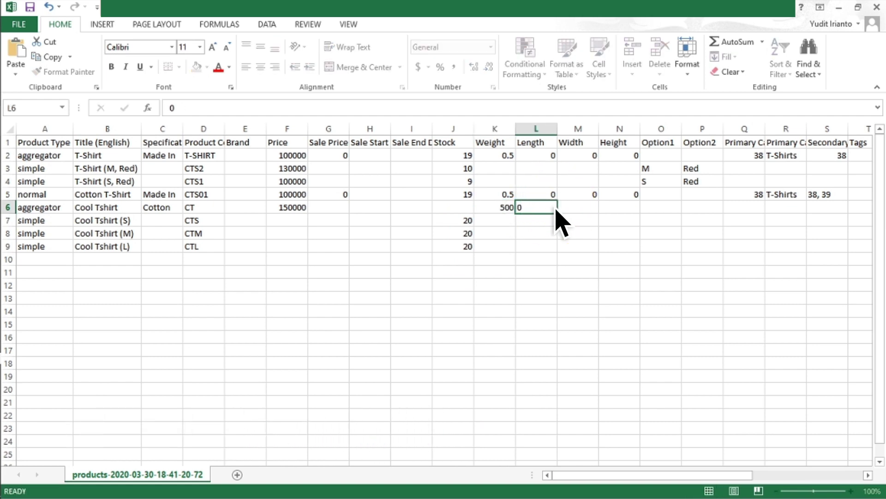
{"action": "key", "text": "Tab"}
{"action": "type", "text": "0"}
{"action": "left_click", "coordinate": [603, 207]}
{"action": "type", "text": "0"}
- Enter the Option1 sizes S, M and L in cells O6 to O8
{"action": "left_click", "coordinate": [680, 208]}
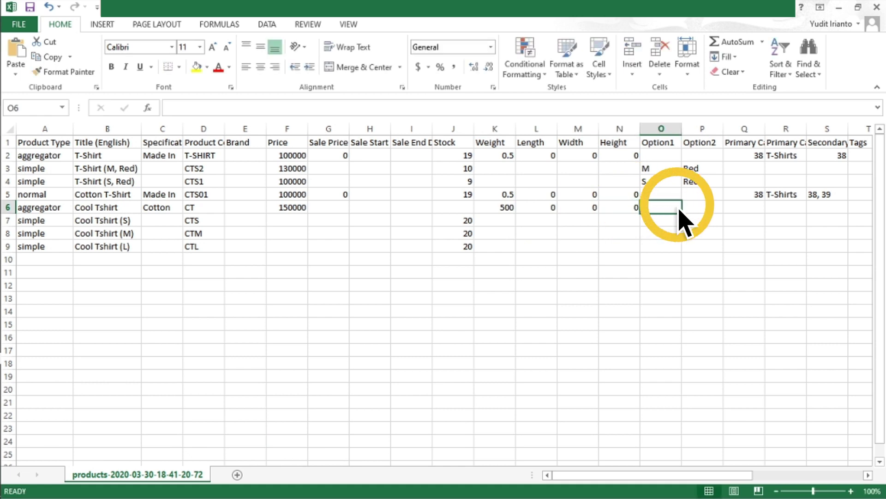
{"action": "type", "text": "S"}
{"action": "key", "text": "Return"}
{"action": "type", "text": "M"}
{"action": "key", "text": "Return"}
{"action": "type", "text": "L"}
- Enter primary category code 38 for the Cool Tshirt aggregator product in cell Q6
{"action": "left_click", "coordinate": [679, 221]}
{"action": "left_click", "coordinate": [675, 195]}
{"action": "left_click", "coordinate": [718, 194]}
{"action": "left_click", "coordinate": [759, 194]}
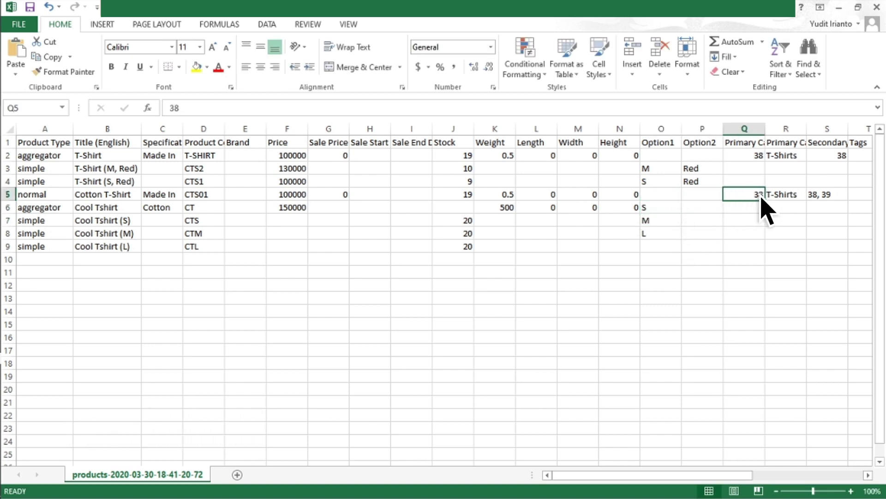
{"action": "left_click", "coordinate": [762, 206]}
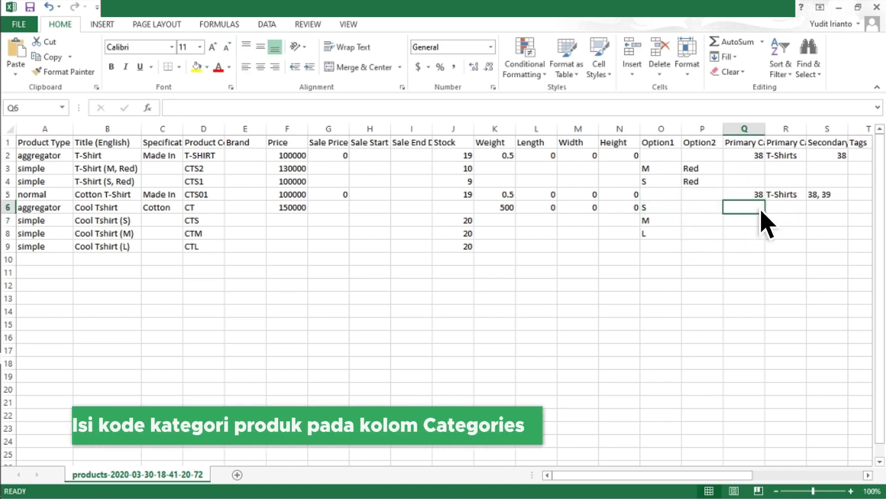
{"action": "type", "text": "3"}
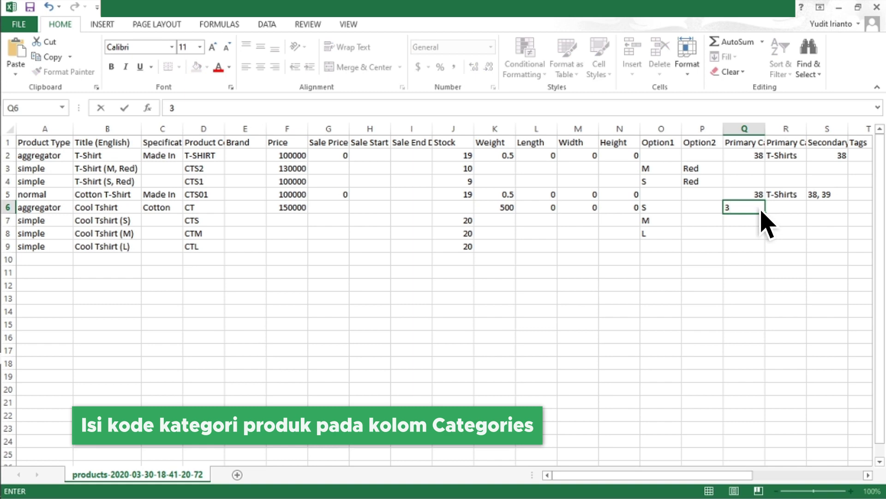
{"action": "type", "text": "8"}
- Copy the T-Shirts category name from R5 into R6 and set the secondary category in S6 to 38
{"action": "left_click", "coordinate": [789, 209]}
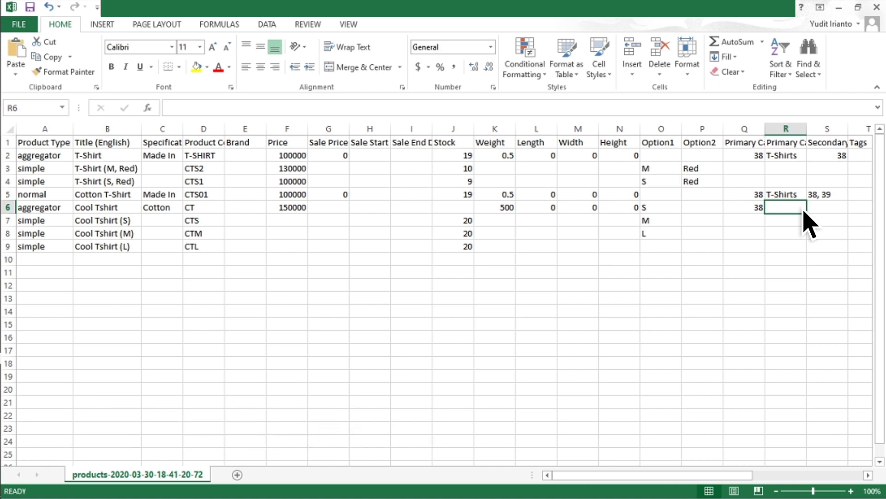
{"action": "left_click", "coordinate": [804, 196]}
{"action": "key", "text": "ctrl+c"}
{"action": "left_click", "coordinate": [803, 208]}
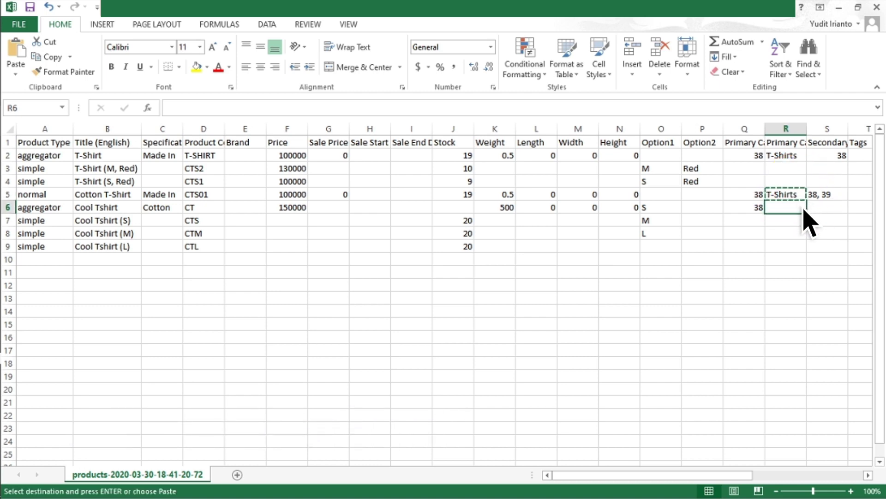
{"action": "key", "text": "ctrl+v"}
{"action": "left_click", "coordinate": [841, 212]}
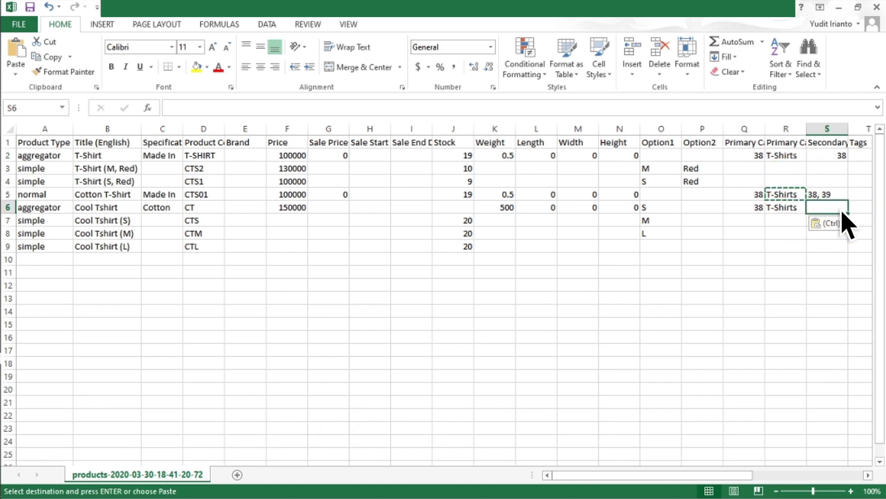
{"action": "type", "text": "38"}
{"action": "key", "text": "Tab"}
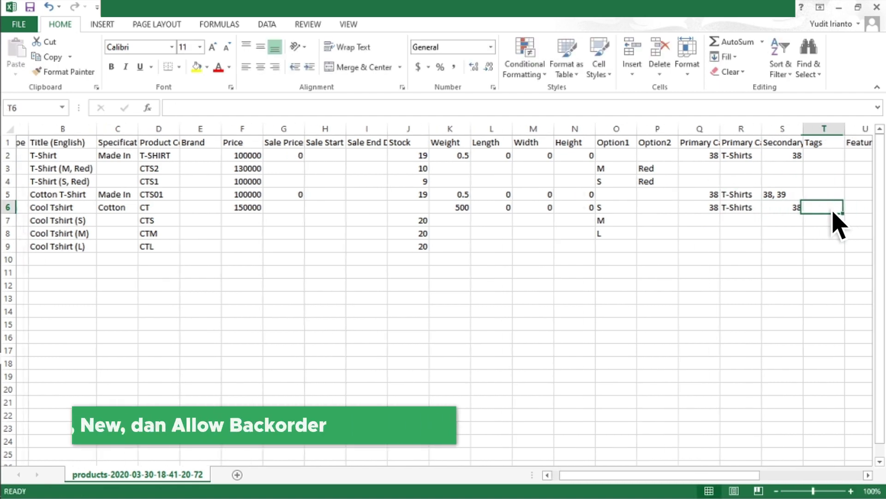
- Leave the tags empty in row 6, set Featured and New to 1, and skip the backorder and ignore-stock fields
{"action": "key", "text": "Tab"}
{"action": "left_click", "coordinate": [804, 212]}
{"action": "type", "text": "1"}
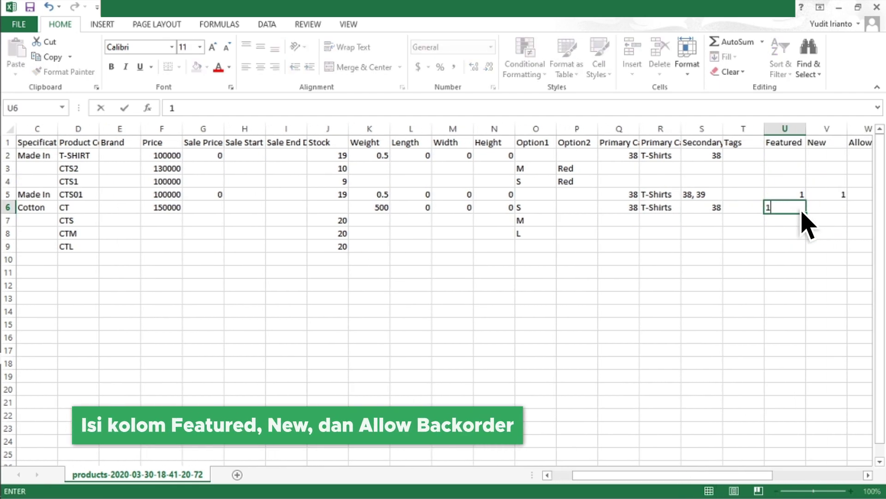
{"action": "key", "text": "Tab"}
{"action": "type", "text": "1"}
{"action": "key", "text": "Tab"}
{"action": "key", "text": "Tab"}
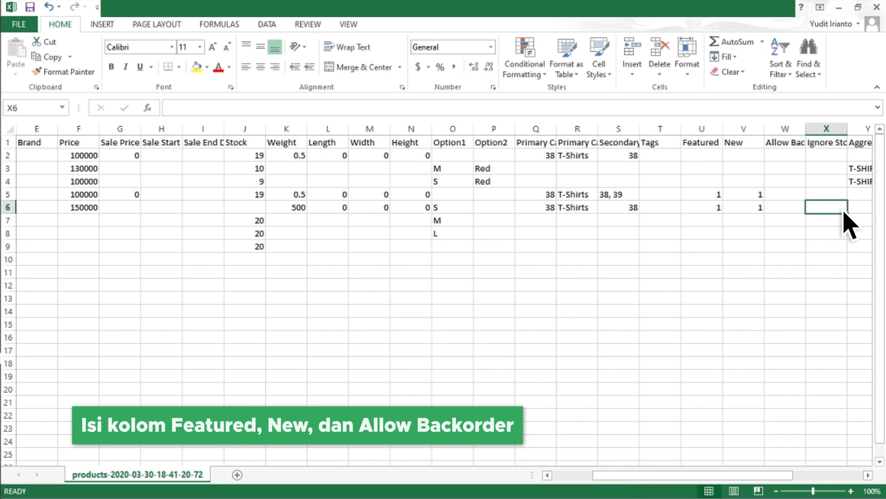
{"action": "key", "text": "Tab"}
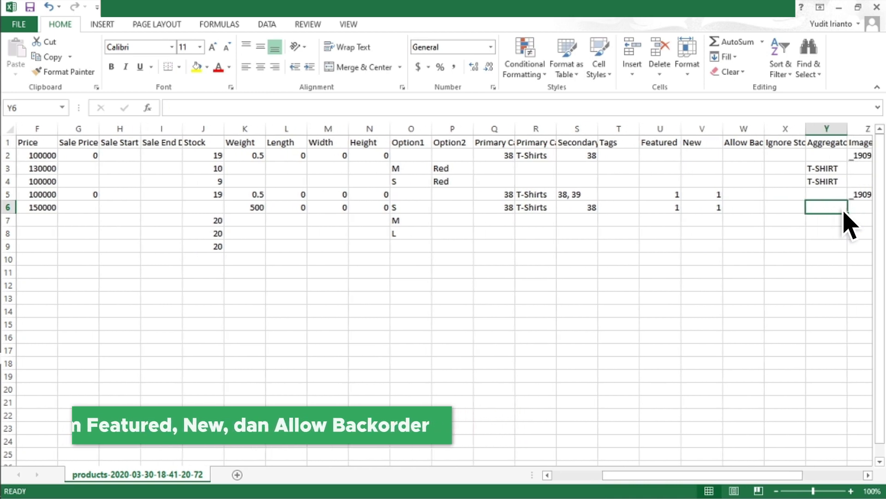
- Copy the aggregator code T-SHIRT from Y4 into cell Y6
{"action": "left_click", "coordinate": [844, 183]}
{"action": "key", "text": "ctrl+c"}
{"action": "left_click", "coordinate": [845, 194]}
{"action": "left_click", "coordinate": [845, 207]}
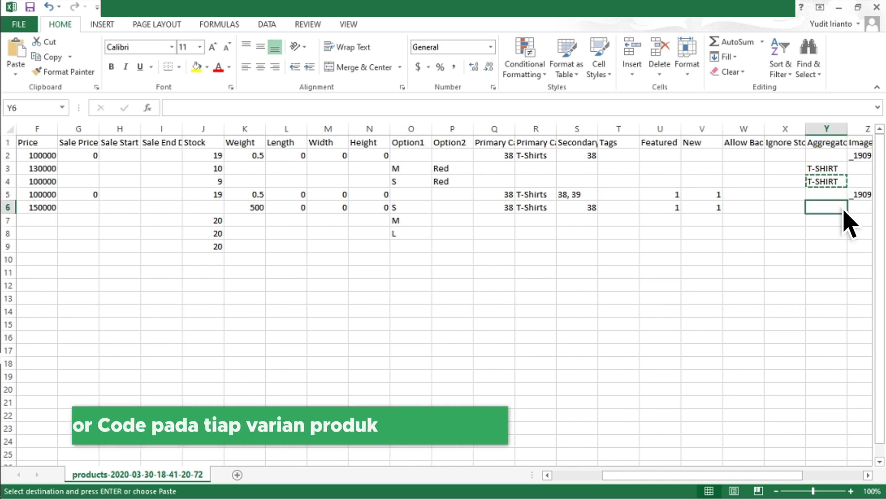
{"action": "key", "text": "ctrl+v"}
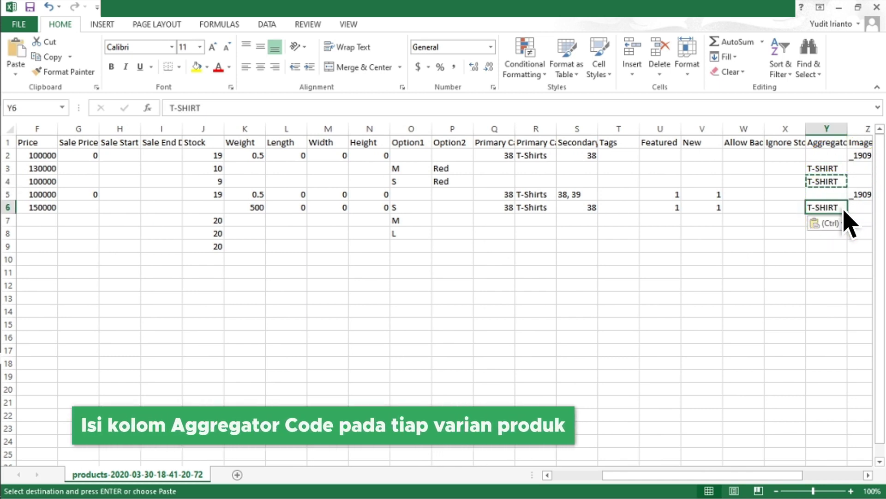
- Mark the Images field of the Cool Tshirt aggregator product in cell Z6 with x
{"action": "key", "text": "Tab"}
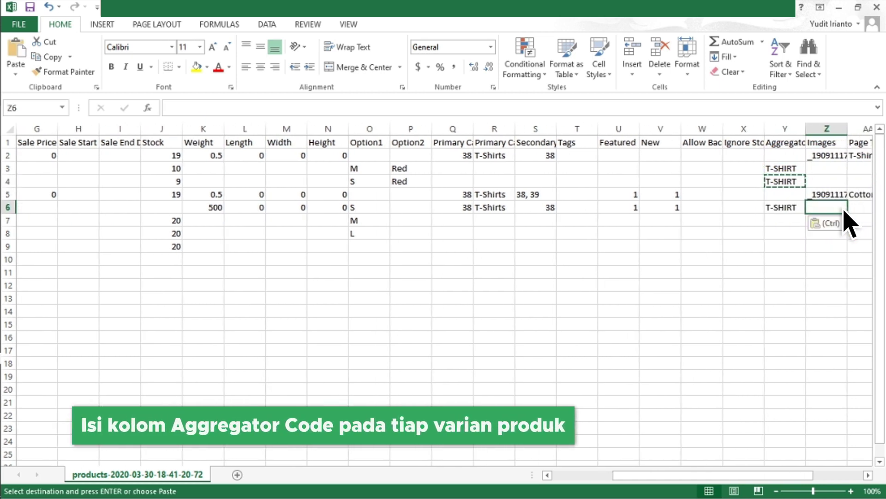
{"action": "key", "text": "Tab"}
{"action": "key", "text": "Tab"}
{"action": "key", "text": "Tab"}
{"action": "left_click", "coordinate": [845, 225]}
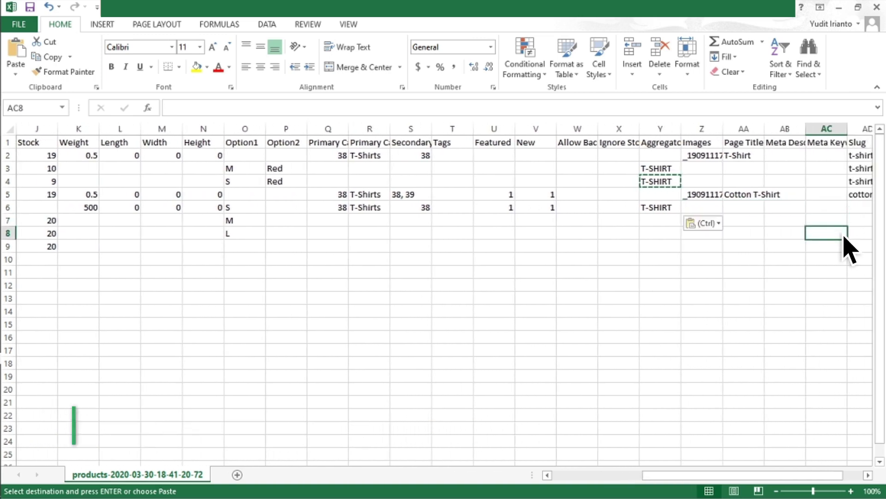
{"action": "left_click", "coordinate": [716, 209]}
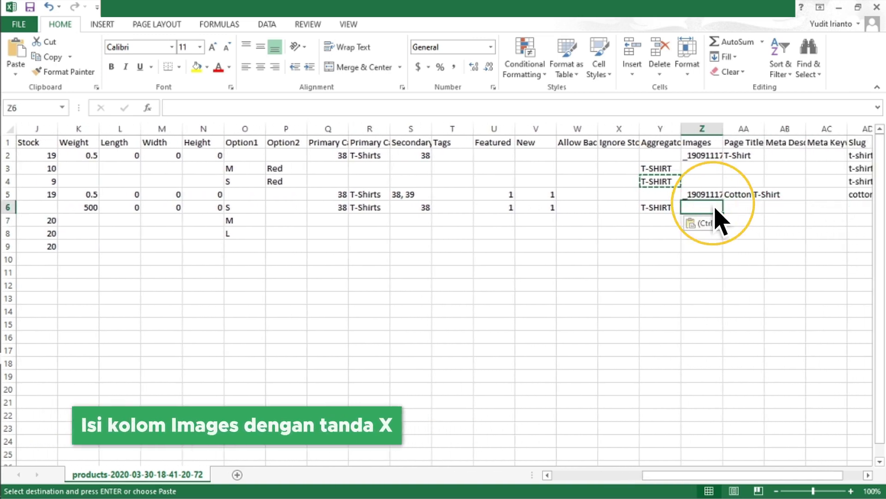
{"action": "type", "text": "x"}
- Leave the page title, meta and slug fields of row 6 empty and set Publish to 1
{"action": "left_click", "coordinate": [760, 209]}
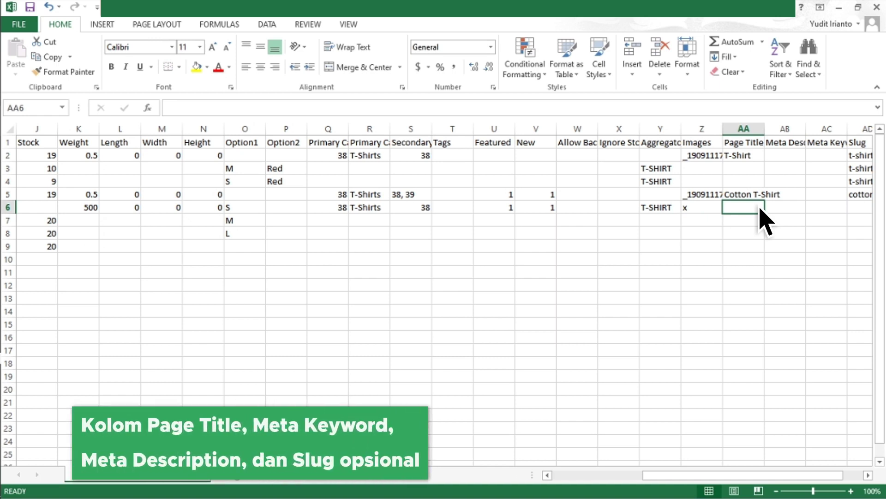
{"action": "left_click", "coordinate": [803, 209]}
{"action": "left_click", "coordinate": [837, 209]}
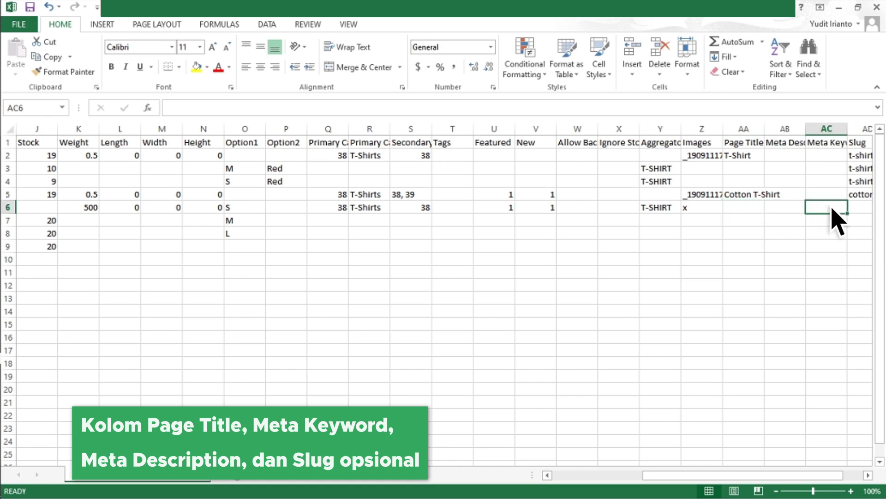
{"action": "left_click", "coordinate": [851, 209]}
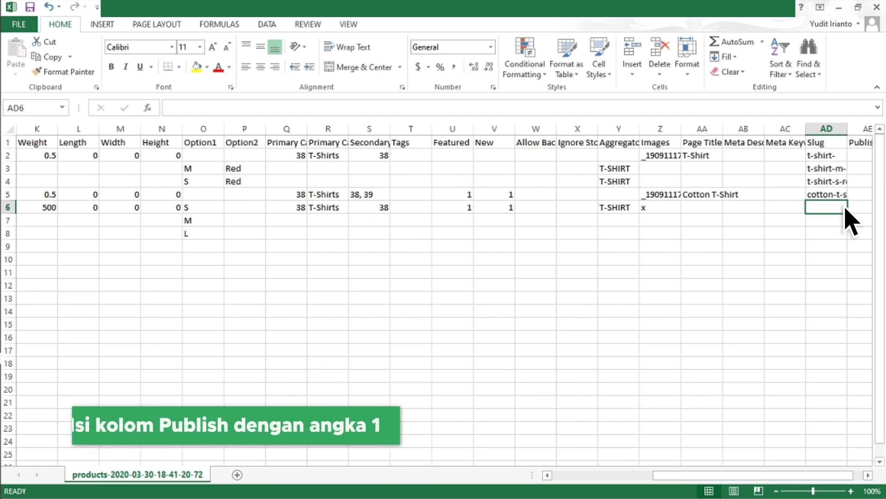
{"action": "left_click", "coordinate": [849, 209]}
{"action": "type", "text": "1"}
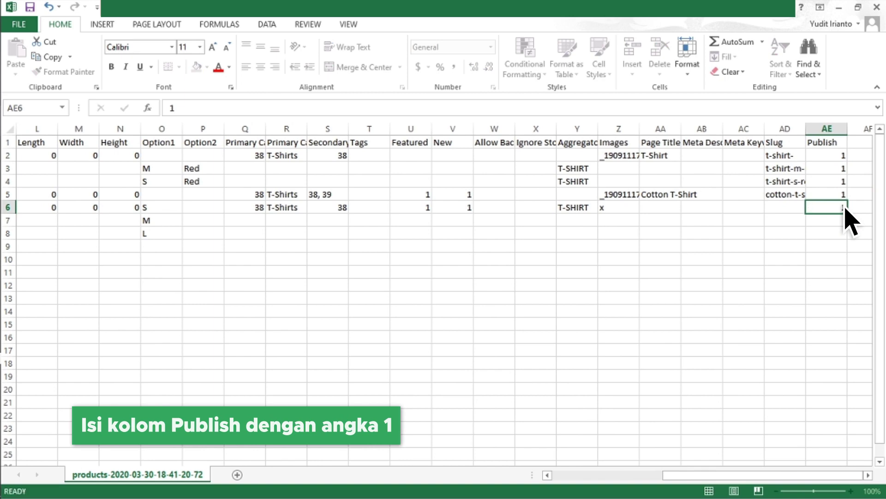
{"action": "key", "text": "Tab"}
- Start a new product in row 10 with the product type normal and the title Died Shirt
{"action": "key", "text": "Left"}
{"action": "key", "text": "Left"}
{"action": "key", "text": "Left"}
{"action": "key", "text": "Left"}
{"action": "key", "text": "Left"}
{"action": "key", "text": "Left"}
{"action": "key", "text": "Left"}
{"action": "key", "text": "Left"}
{"action": "key", "text": "Left"}
{"action": "key", "text": "Left"}
{"action": "key", "text": "Left"}
{"action": "key", "text": "Left"}
{"action": "key", "text": "Left"}
{"action": "key", "text": "Left"}
{"action": "key", "text": "Left"}
{"action": "key", "text": "Left"}
{"action": "key", "text": "Left"}
{"action": "key", "text": "Left"}
{"action": "key", "text": "Left"}
{"action": "key", "text": "Left"}
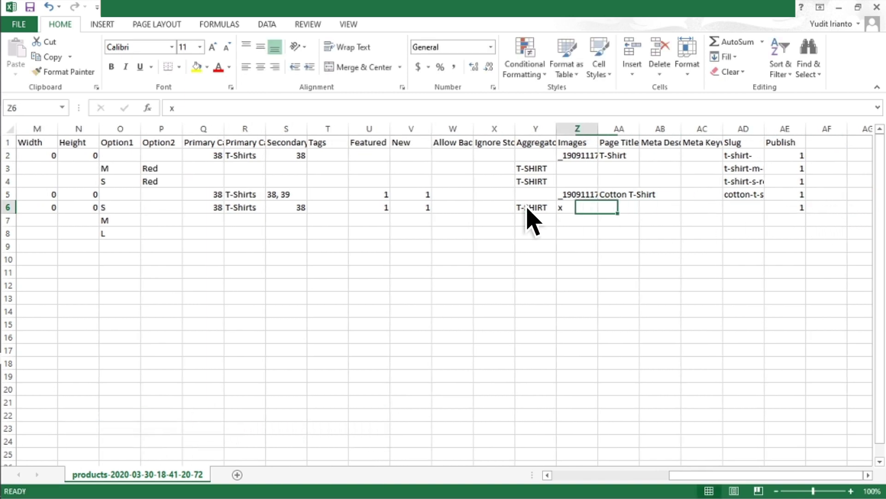
{"action": "key", "text": "Left"}
{"action": "key", "text": "Left"}
{"action": "key", "text": "Left"}
{"action": "key", "text": "Left"}
{"action": "key", "text": "Left"}
{"action": "key", "text": "Left"}
{"action": "key", "text": "Left"}
{"action": "key", "text": "Left"}
{"action": "key", "text": "Left"}
{"action": "key", "text": "Left"}
{"action": "key", "text": "Down"}
{"action": "key", "text": "Down"}
{"action": "key", "text": "Down"}
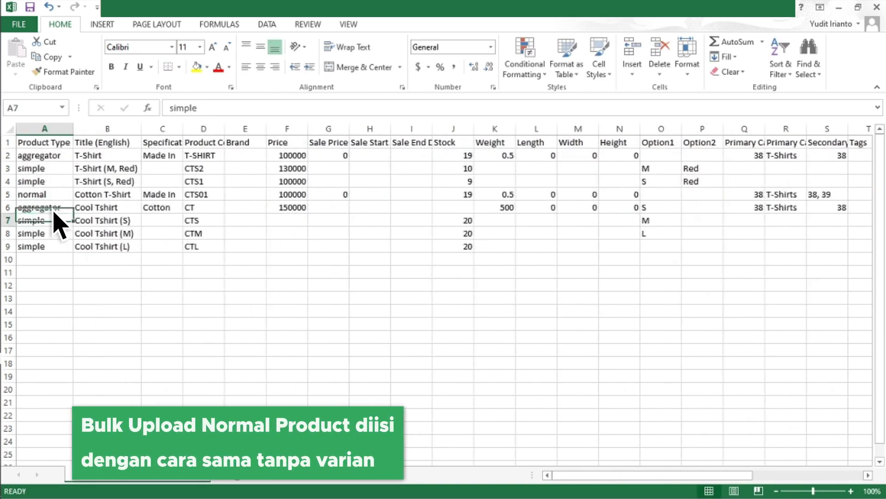
{"action": "left_click", "coordinate": [54, 259]}
{"action": "type", "text": "normal"}
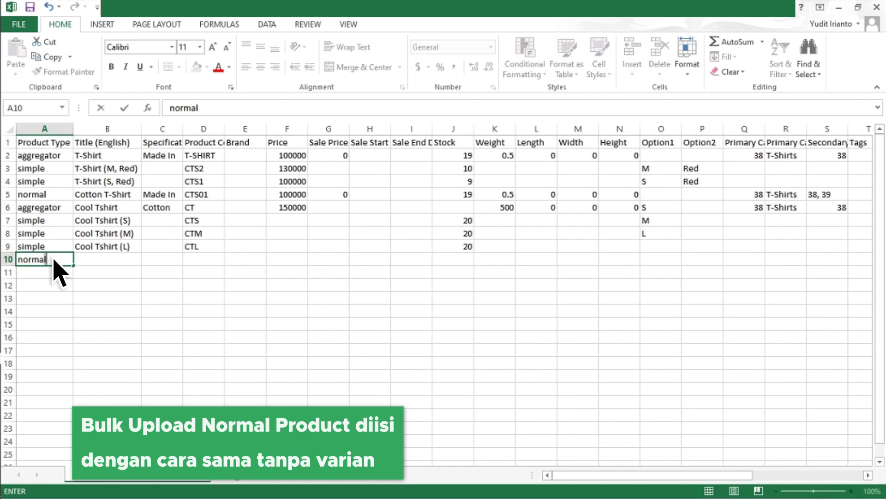
{"action": "key", "text": "ctrl+Return"}
{"action": "type", "text": "D"}
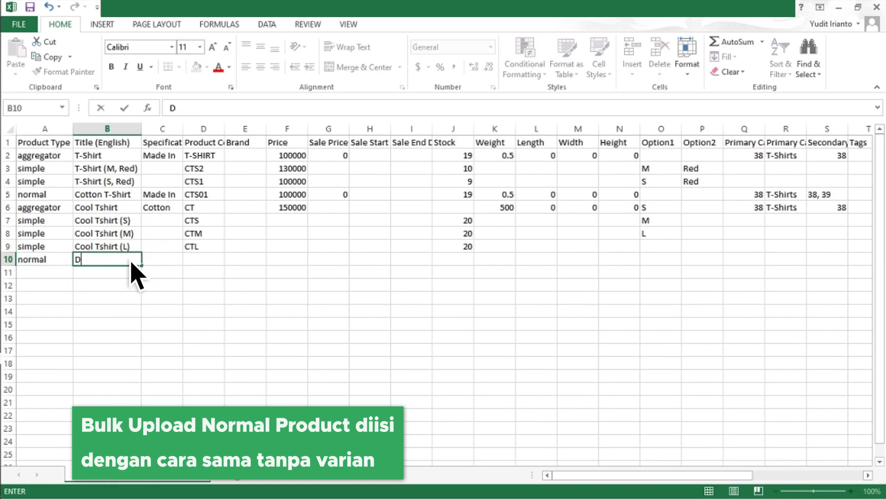
{"action": "type", "text": "ie"}
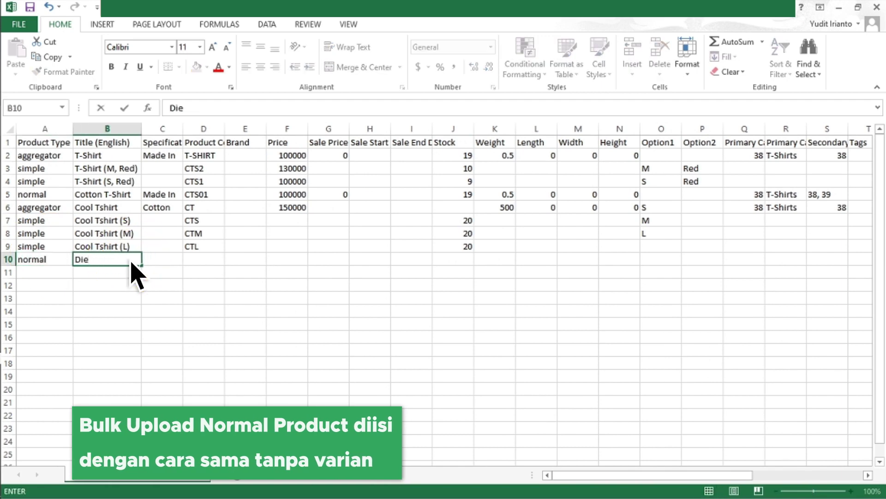
{"action": "type", "text": "d Shirt"}
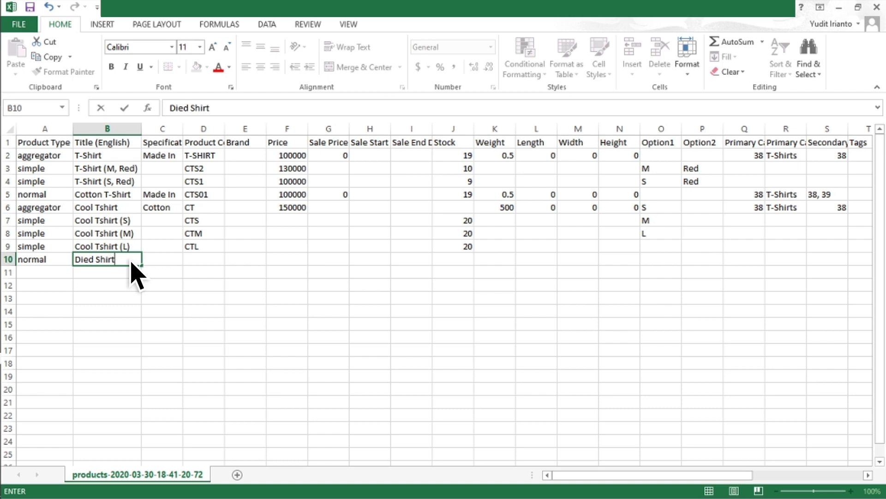
- Set the Died Shirt specification in C10 to Cotton and its product code in D10 to DS
{"action": "left_click", "coordinate": [175, 262]}
{"action": "type", "text": "c"}
{"action": "key", "text": "BackSpace"}
{"action": "type", "text": "c"}
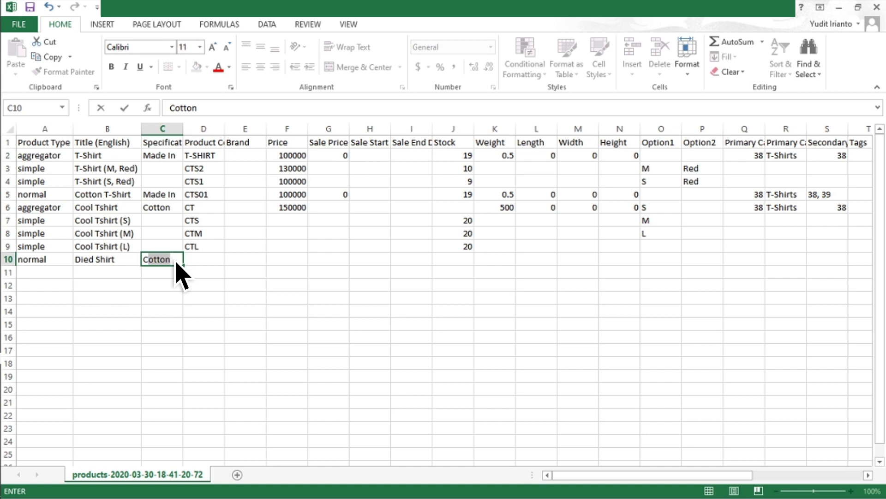
{"action": "left_click", "coordinate": [204, 260]}
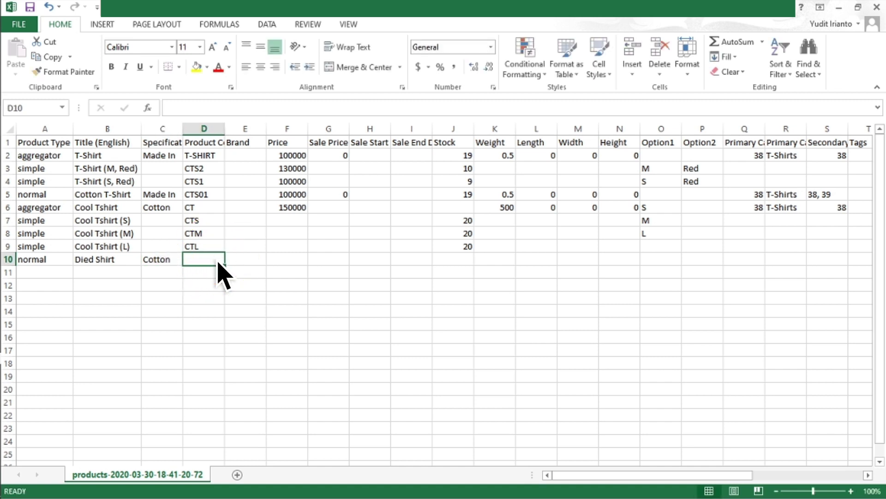
{"action": "type", "text": "DS"}
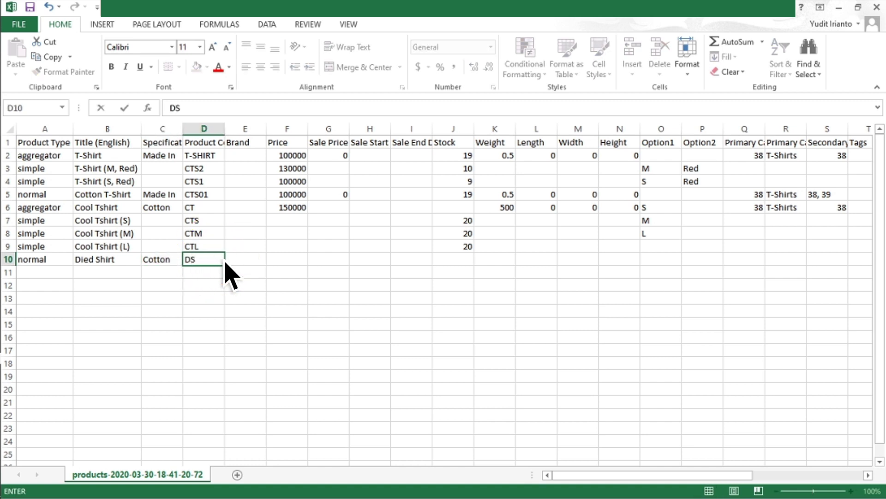
- Leave the brand of Died Shirt empty and set its price to 100000 and sale price to 0
{"action": "key", "text": "Tab"}
{"action": "left_click", "coordinate": [302, 261]}
{"action": "type", "text": "1000"}
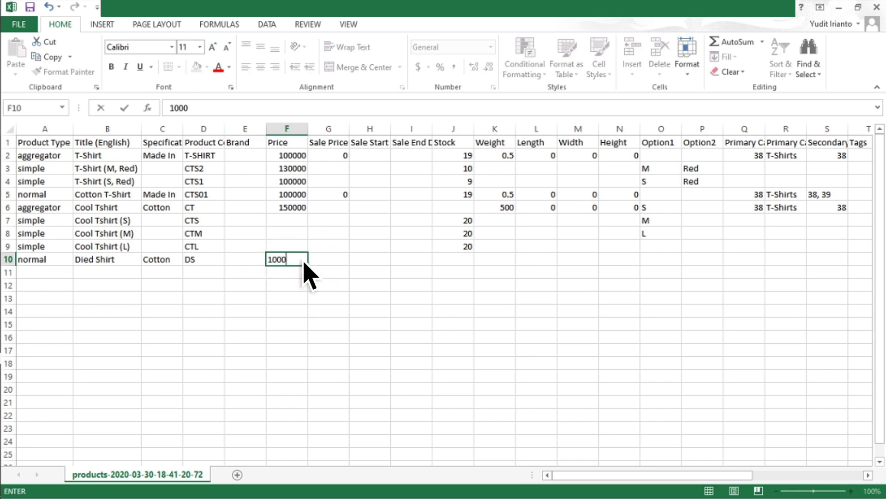
{"action": "type", "text": "00"}
{"action": "left_click", "coordinate": [342, 261]}
{"action": "type", "text": "0"}
- Leave the sale dates in row 10 empty and set the Died Shirt stock to 25 and weight to 500
{"action": "left_click", "coordinate": [386, 263]}
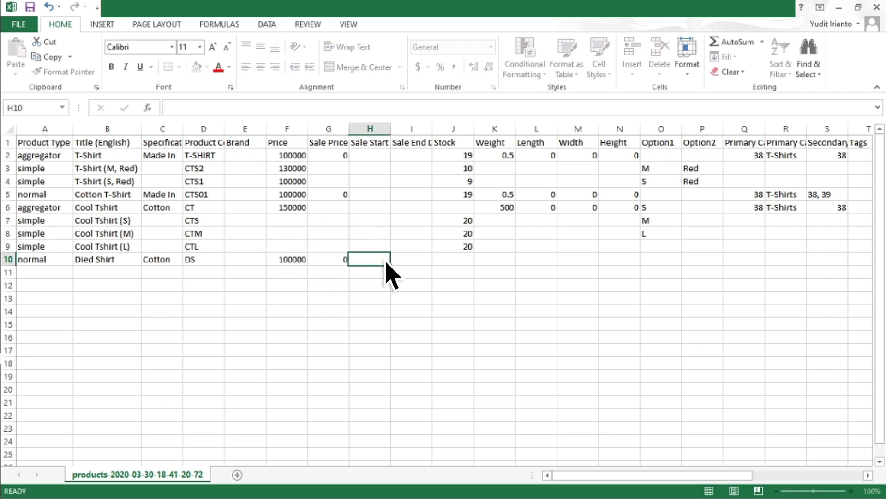
{"action": "left_click", "coordinate": [469, 260]}
{"action": "type", "text": "25"}
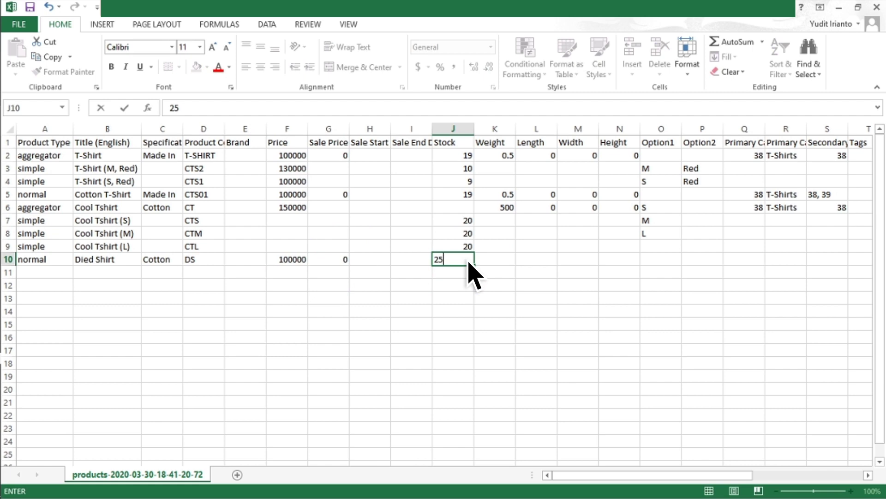
{"action": "left_click", "coordinate": [507, 261]}
{"action": "type", "text": "500"}
- Set the length, width and height of Died Shirt in row 10 to 0
{"action": "left_click", "coordinate": [554, 261]}
{"action": "type", "text": "0"}
{"action": "left_click", "coordinate": [598, 261]}
{"action": "type", "text": "0"}
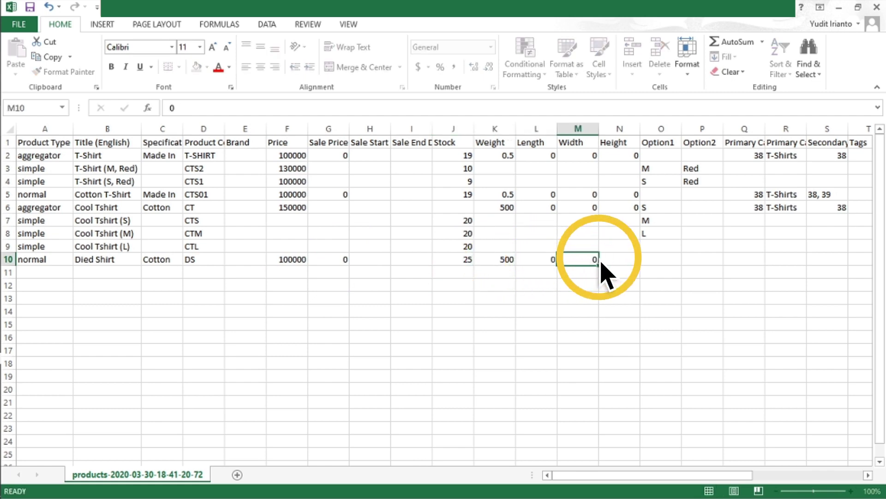
{"action": "left_click", "coordinate": [638, 260]}
{"action": "type", "text": "0"}
- Leave both options of Died Shirt empty and set its primary category in Q10 to 38 and in R10 to T-Shirt
{"action": "left_click", "coordinate": [678, 261]}
{"action": "left_click", "coordinate": [686, 260]}
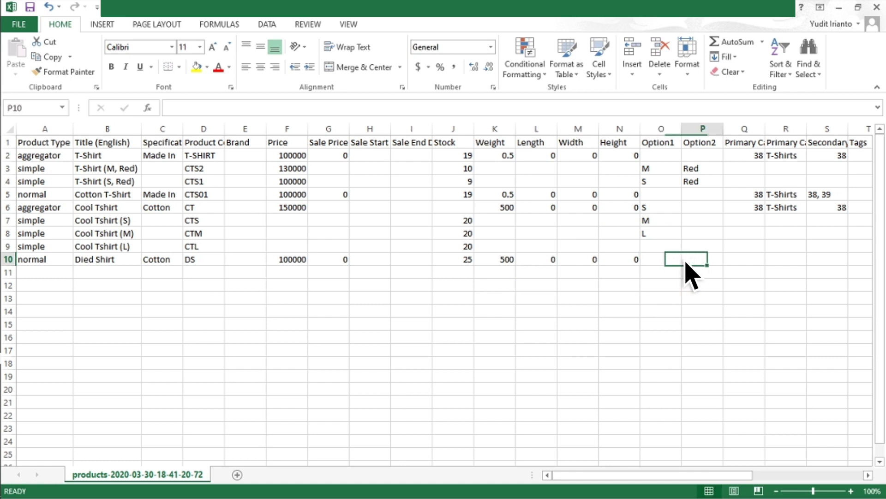
{"action": "left_click", "coordinate": [749, 260]}
{"action": "type", "text": "3"}
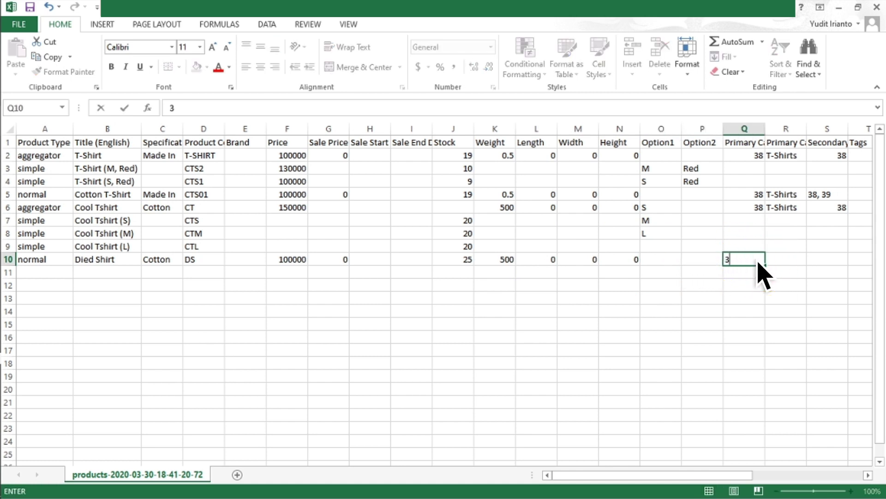
{"action": "type", "text": "8"}
{"action": "left_click", "coordinate": [799, 262]}
{"action": "type", "text": "T-S"}
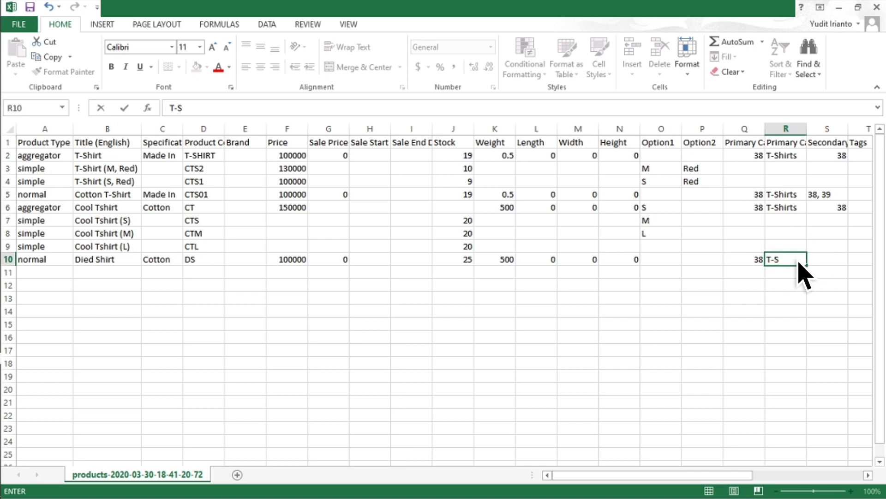
{"action": "type", "text": "hirt"}
- Set the secondary categories of Died Shirt in S10 to 38,39 and leave its tags empty
{"action": "left_click", "coordinate": [838, 264]}
{"action": "type", "text": "38,"}
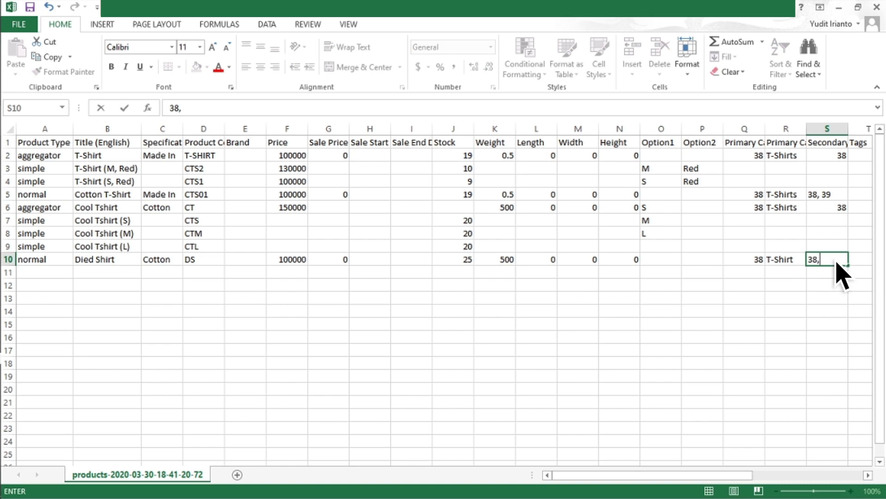
{"action": "type", "text": "39"}
{"action": "key", "text": "Tab"}
{"action": "key", "text": "Tab"}
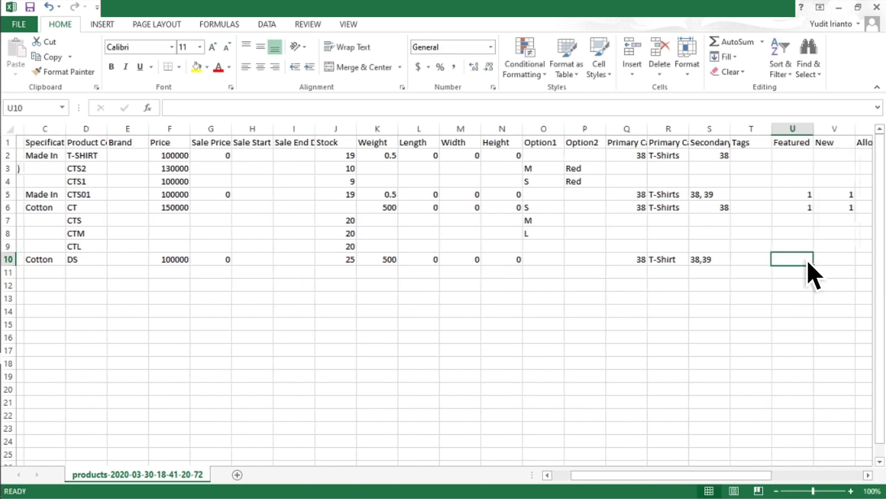
- Set Featured and New for Died Shirt to 1 and leave W10 and X10 empty
{"action": "type", "text": "1"}
{"action": "key", "text": "Tab"}
{"action": "type", "text": "1"}
{"action": "key", "text": "Tab"}
{"action": "key", "text": "Tab"}
{"action": "key", "text": "Tab"}
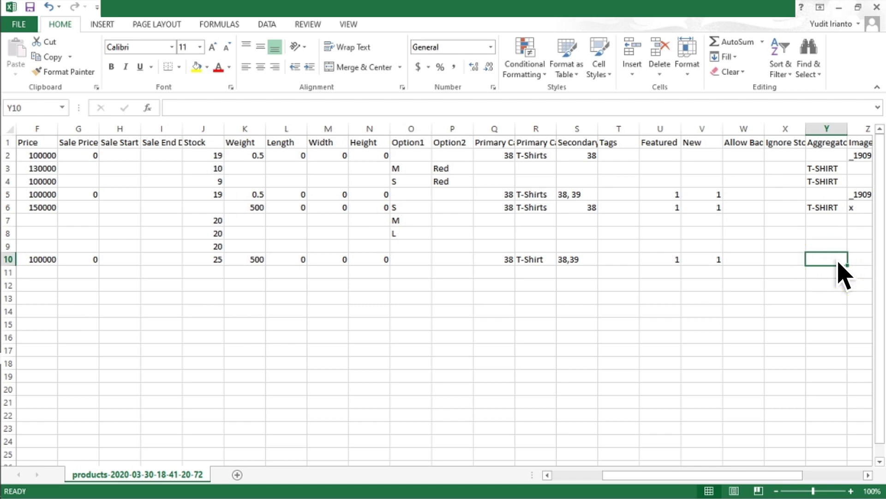
- Enter T-SHIRT as the aggregator in Y10 and x as the image in Z10 for Died Shirt
{"action": "type", "text": "T-SHIRT"}
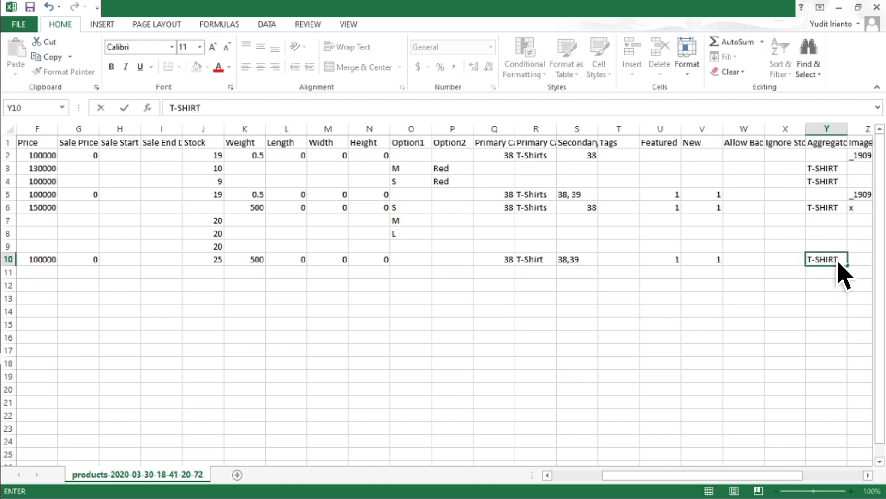
{"action": "key", "text": "Tab"}
{"action": "left_click", "coordinate": [839, 262]}
{"action": "type", "text": "x"}
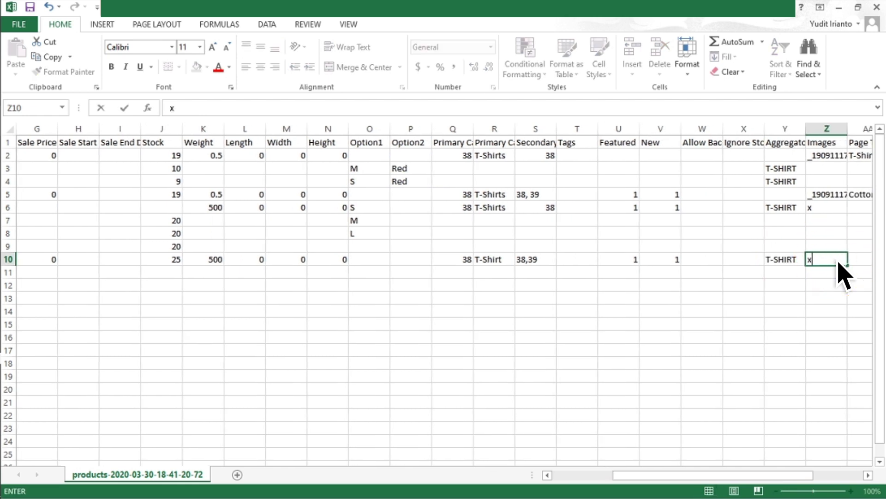
{"action": "key", "text": "Tab"}
- Clear the aggregator value of Died Shirt in Y10
{"action": "key", "text": "shift+Tab"}
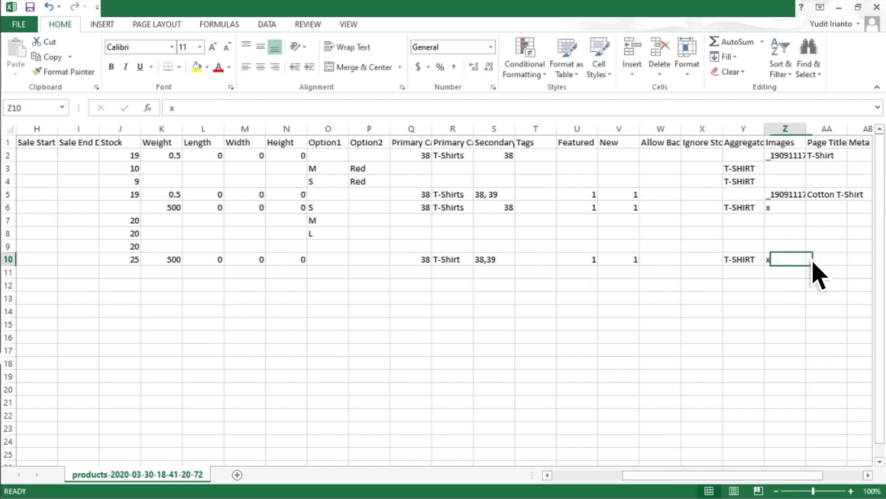
{"action": "key", "text": "shift+Tab"}
{"action": "left_click", "coordinate": [745, 262]}
{"action": "key", "text": "Delete"}
- Leave the page title, meta and slug cells of Died Shirt empty and set Publish in AE10 to 1
{"action": "key", "text": "Tab"}
{"action": "key", "text": "Tab"}
{"action": "key", "text": "Tab"}
{"action": "key", "text": "Tab"}
{"action": "key", "text": "Tab"}
{"action": "key", "text": "Tab"}
{"action": "key", "text": "Tab"}
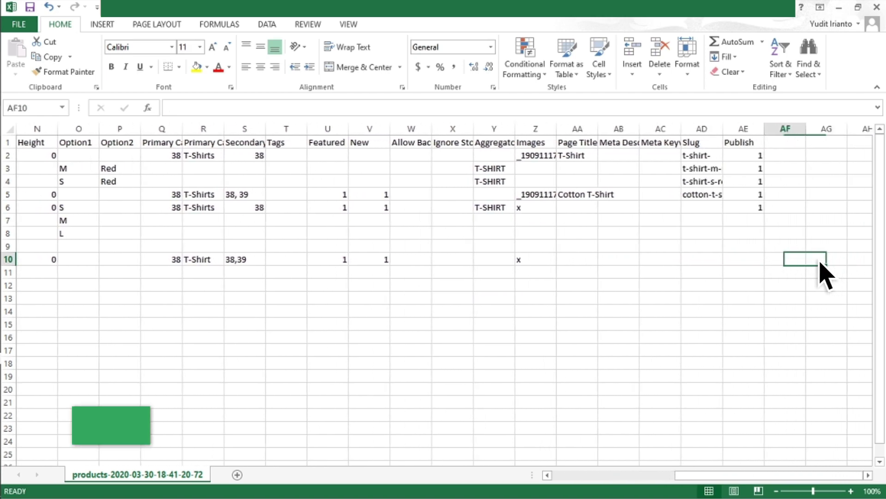
{"action": "left_click", "coordinate": [759, 259]}
{"action": "type", "text": "1"}
{"action": "key", "text": "shift+Tab"}
{"action": "key", "text": "Home"}
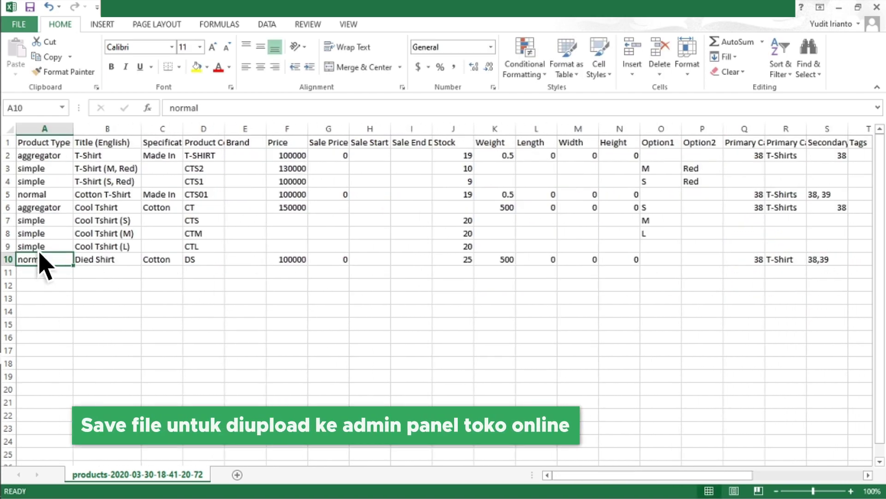
- Save the product file, keeping the CSV (Comma delimited) format
{"action": "left_click", "coordinate": [18, 24]}
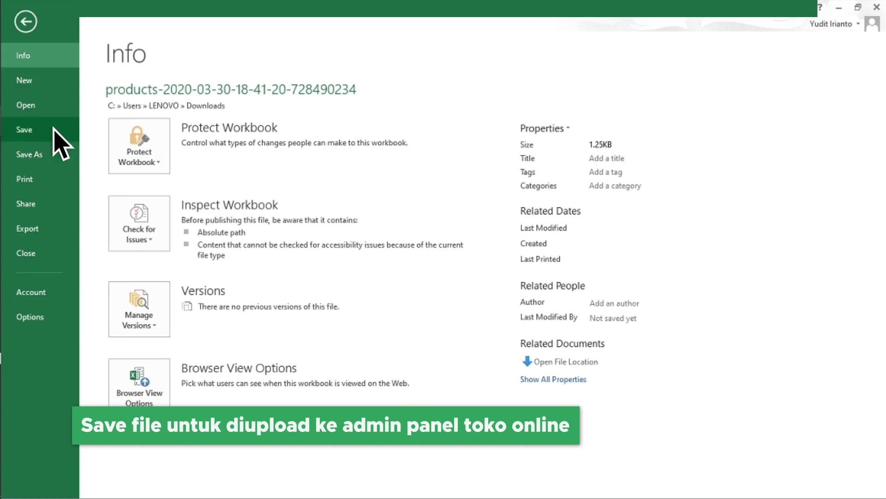
{"action": "left_click", "coordinate": [53, 129]}
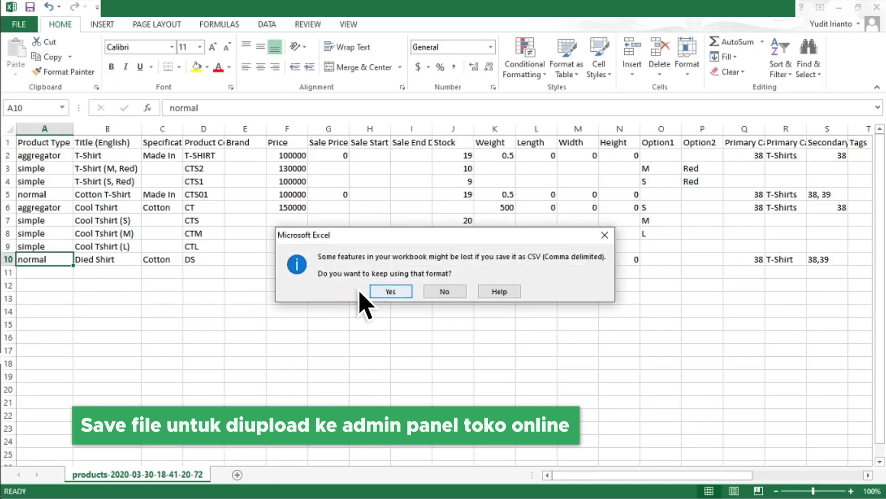
{"action": "left_click", "coordinate": [396, 292]}
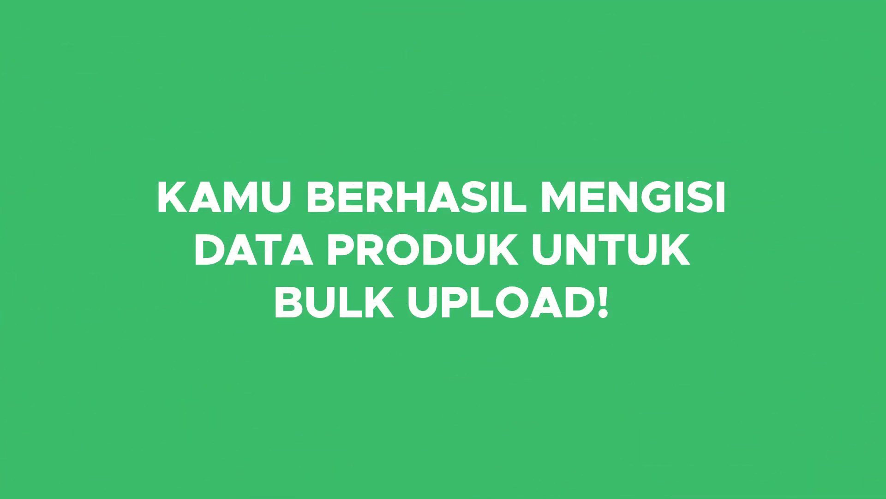